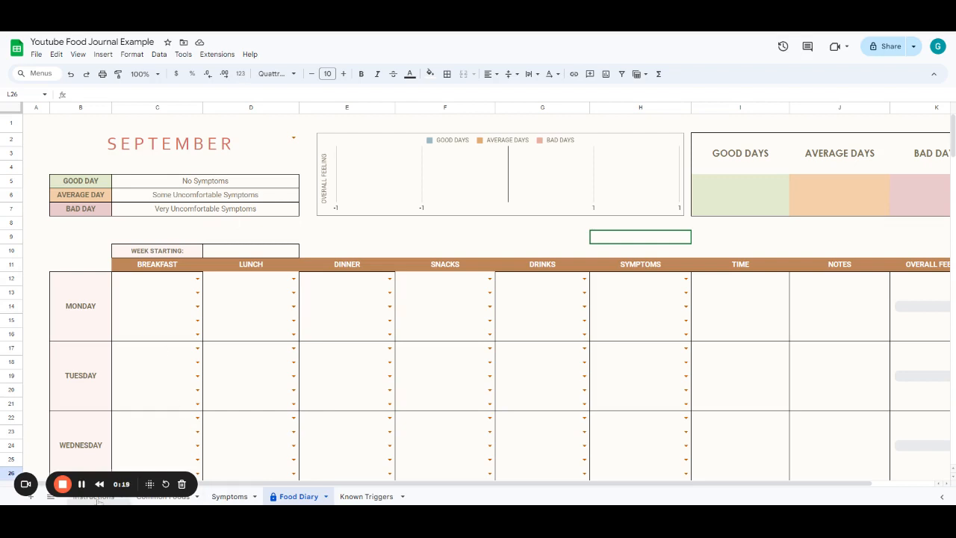
- Browse each sheet of the food journal, scrolling the Common Foods lists and opening the Food Diary breakfast dropdown
{"action": "left_click", "coordinate": [96, 497]}
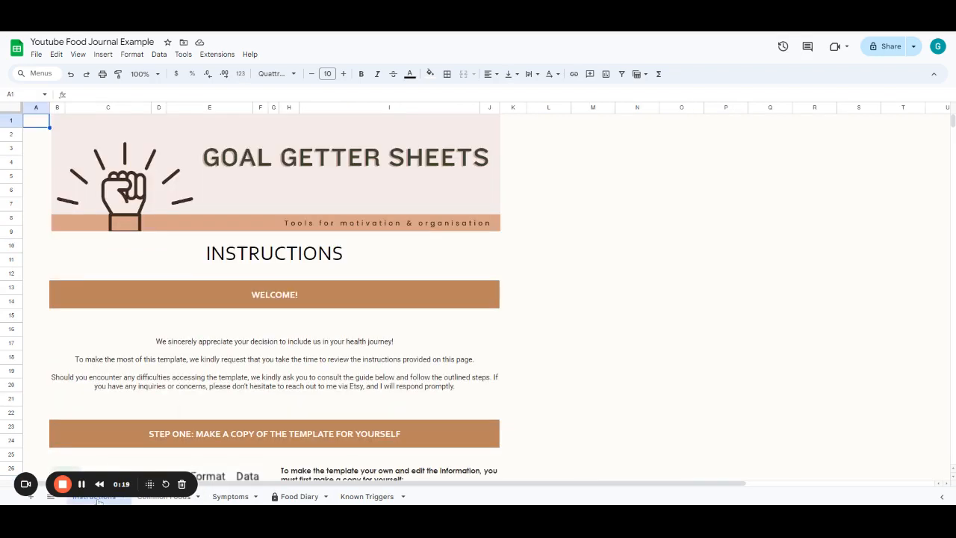
{"action": "left_click", "coordinate": [157, 498]}
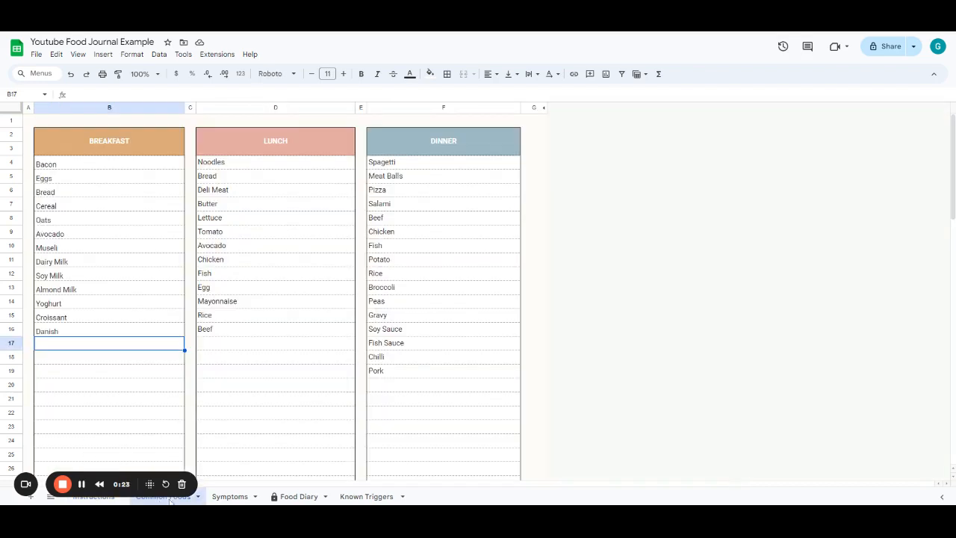
{"action": "left_click", "coordinate": [231, 497]}
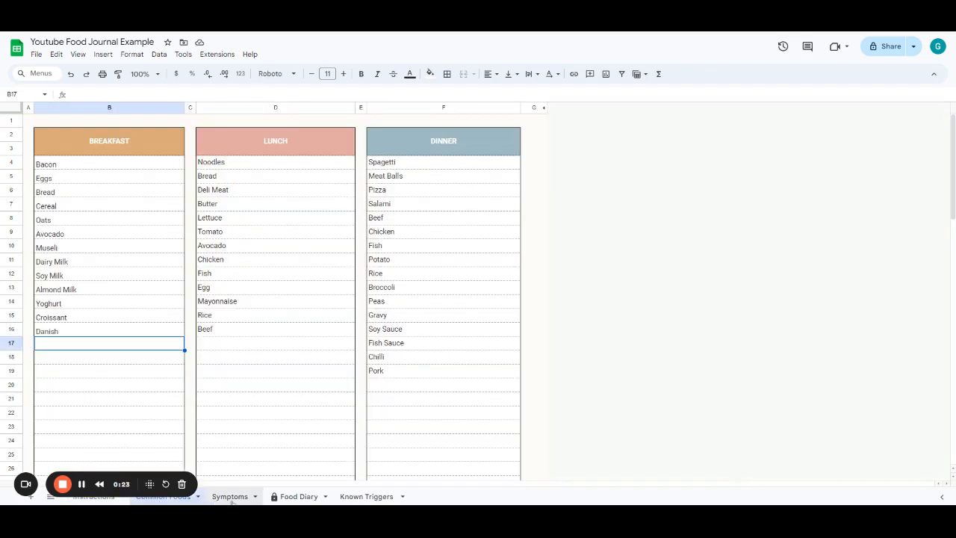
{"action": "left_click", "coordinate": [296, 499]}
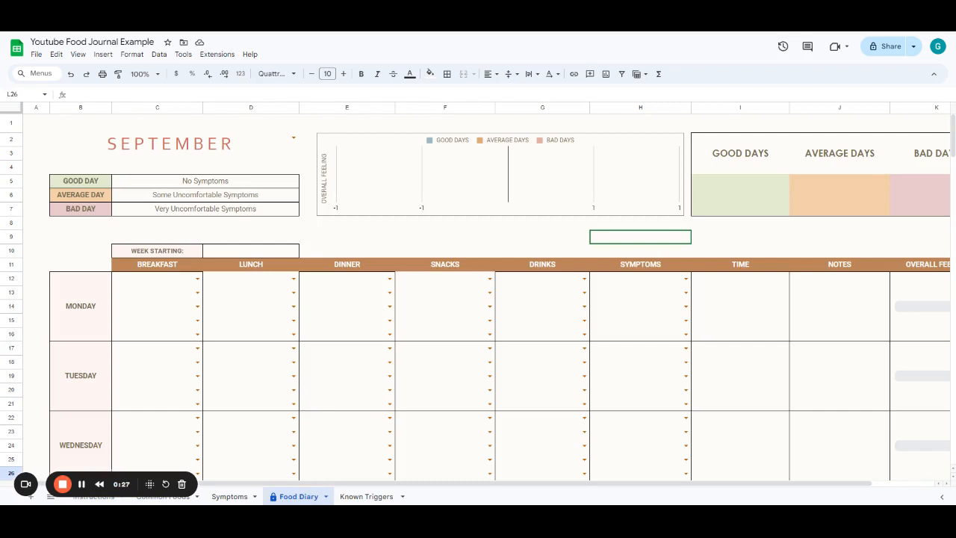
{"action": "left_click", "coordinate": [367, 498]}
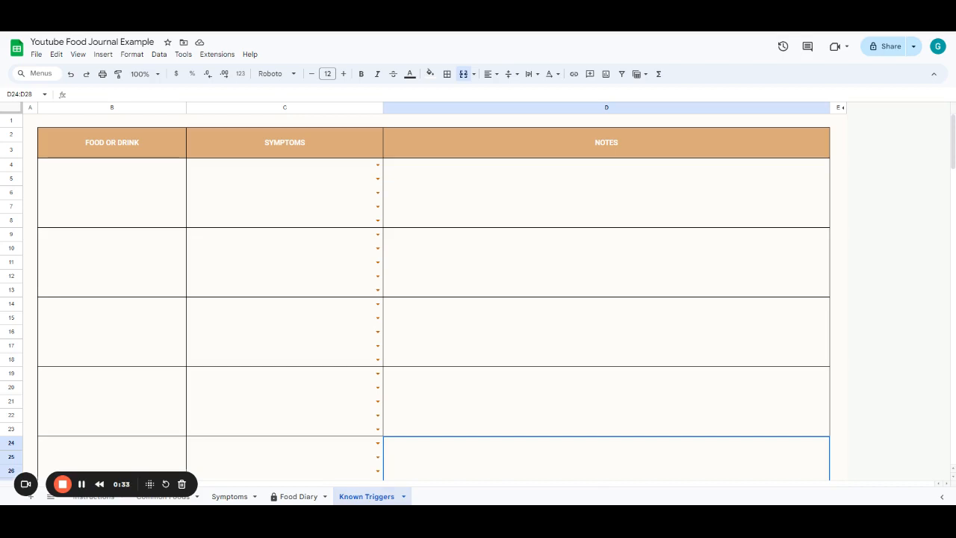
{"action": "left_click", "coordinate": [177, 498]}
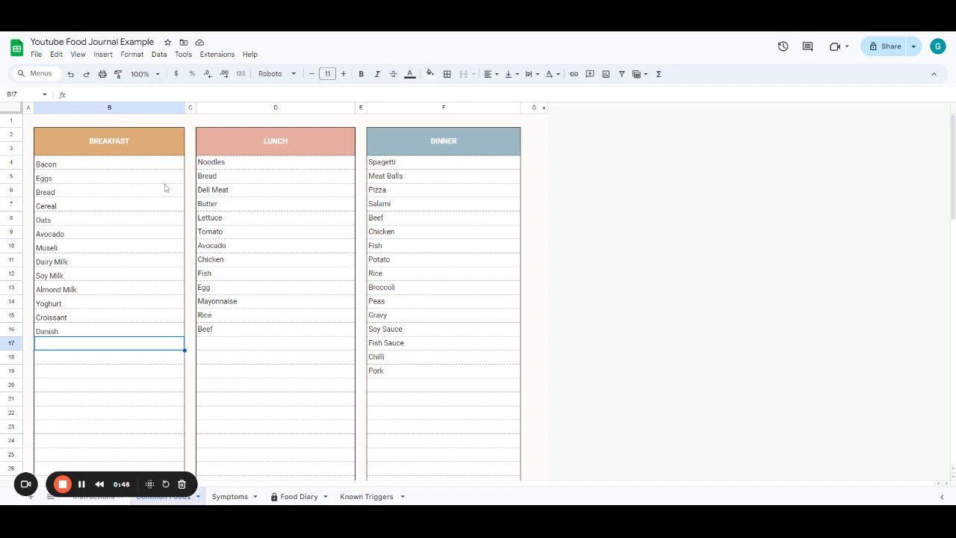
{"action": "scroll", "coordinate": [448, 231], "scroll_direction": "down", "scroll_amount": 5}
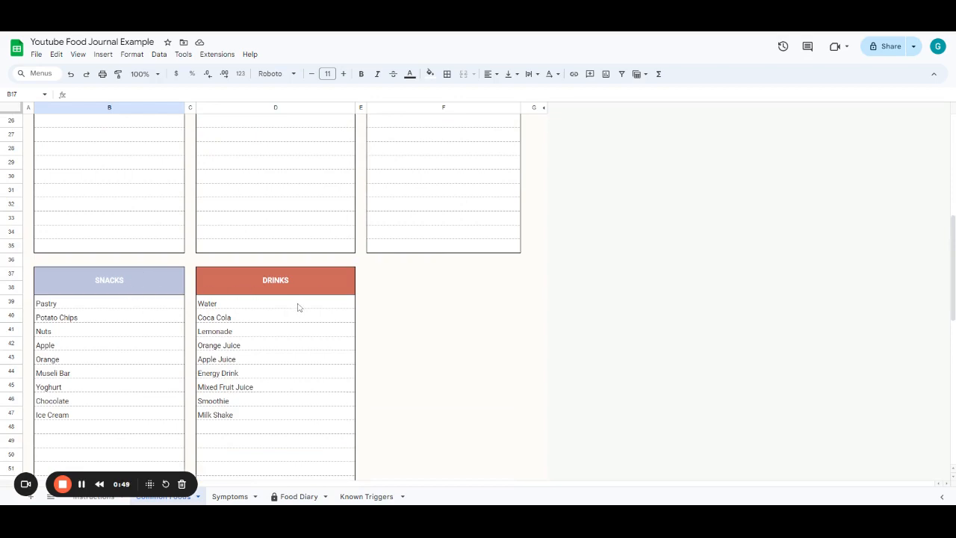
{"action": "scroll", "coordinate": [310, 348], "scroll_direction": "up", "scroll_amount": 5}
{"action": "scroll", "coordinate": [299, 350], "scroll_direction": "up", "scroll_amount": 1}
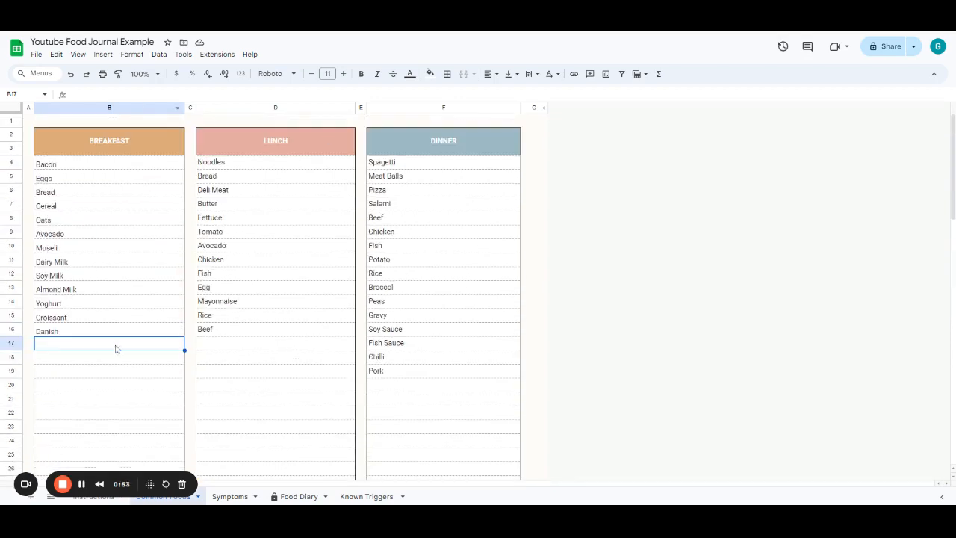
{"action": "left_click", "coordinate": [308, 502]}
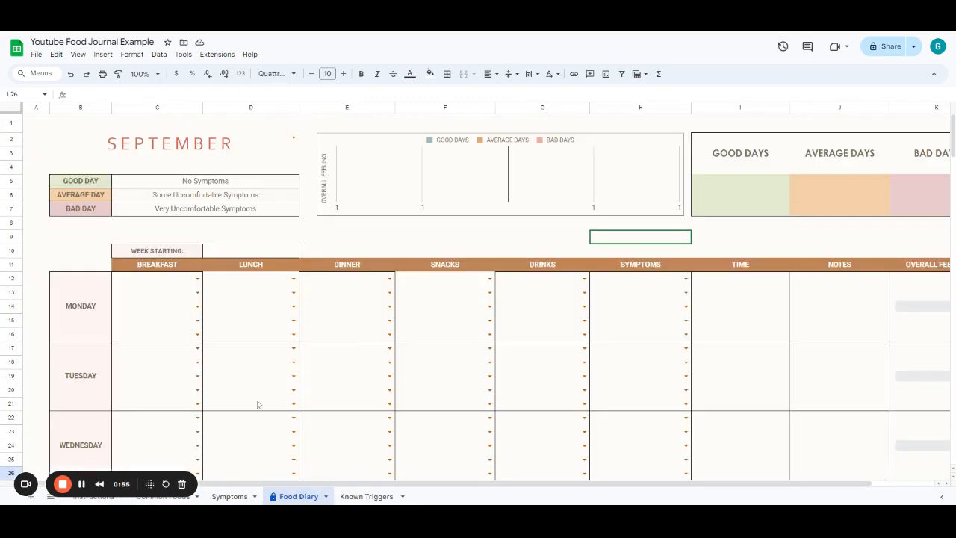
{"action": "left_click", "coordinate": [196, 279]}
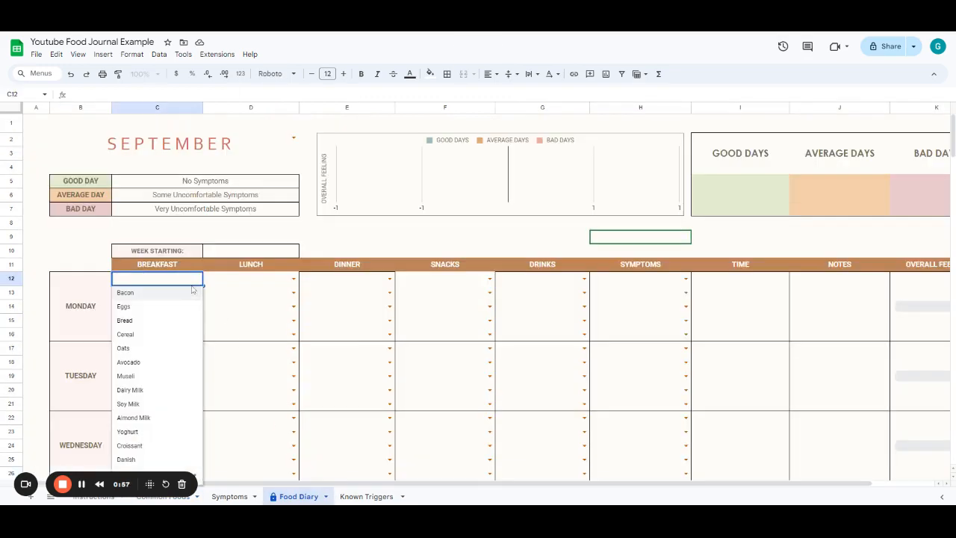
- Add Blueberries to the end of the Breakfast list on the Common Foods sheet
{"action": "left_click", "coordinate": [146, 502]}
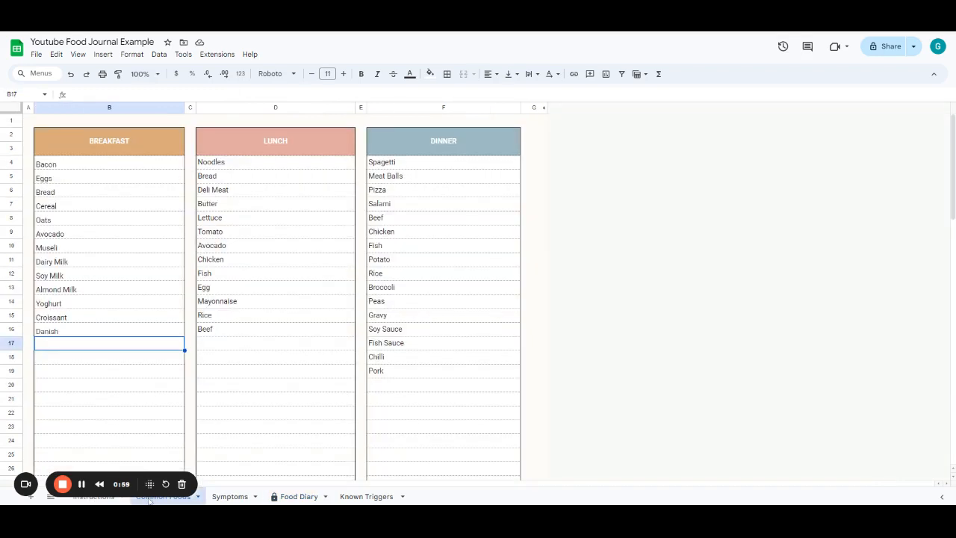
{"action": "type", "text": "B"}
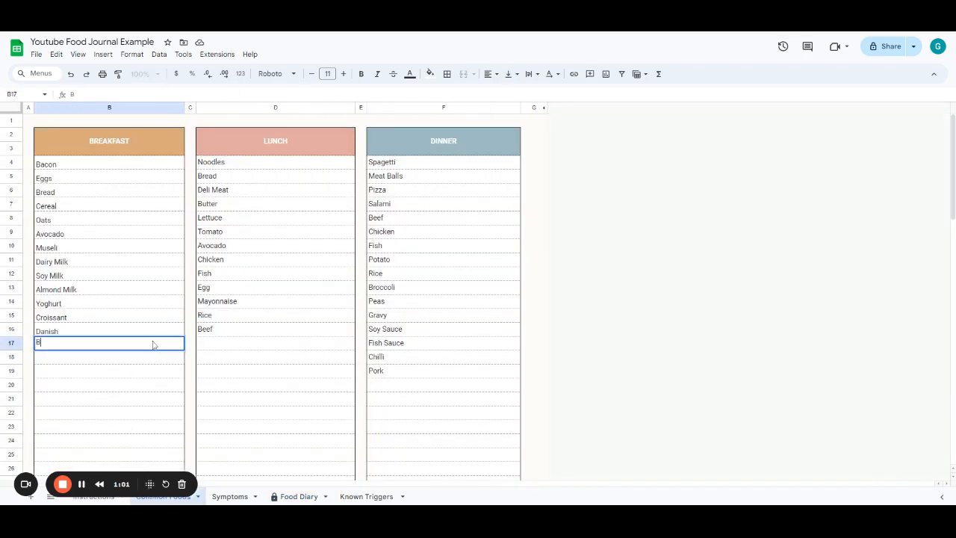
{"action": "type", "text": "lueberries"}
{"action": "key", "text": "Return"}
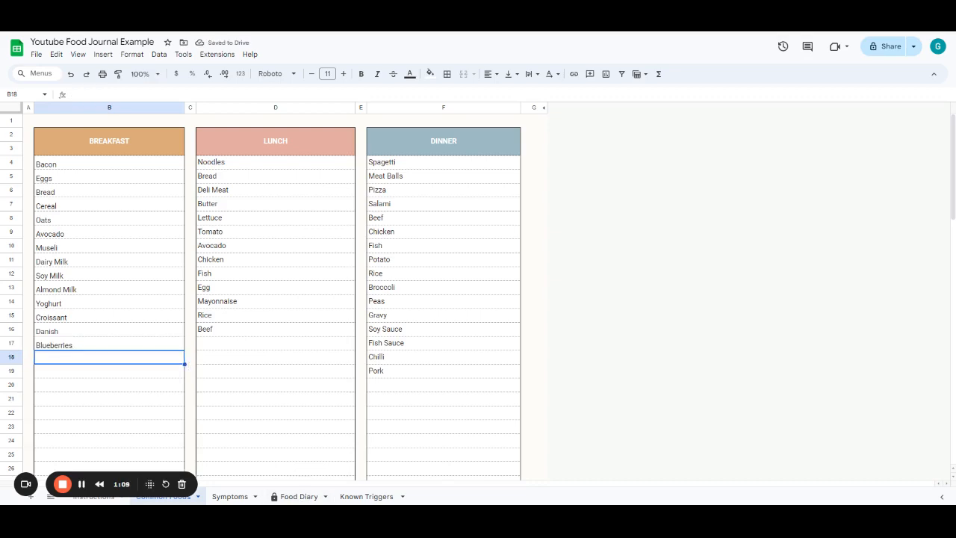
- Open the Symptoms sheet and scroll through its symptom categories
{"action": "left_click", "coordinate": [250, 330]}
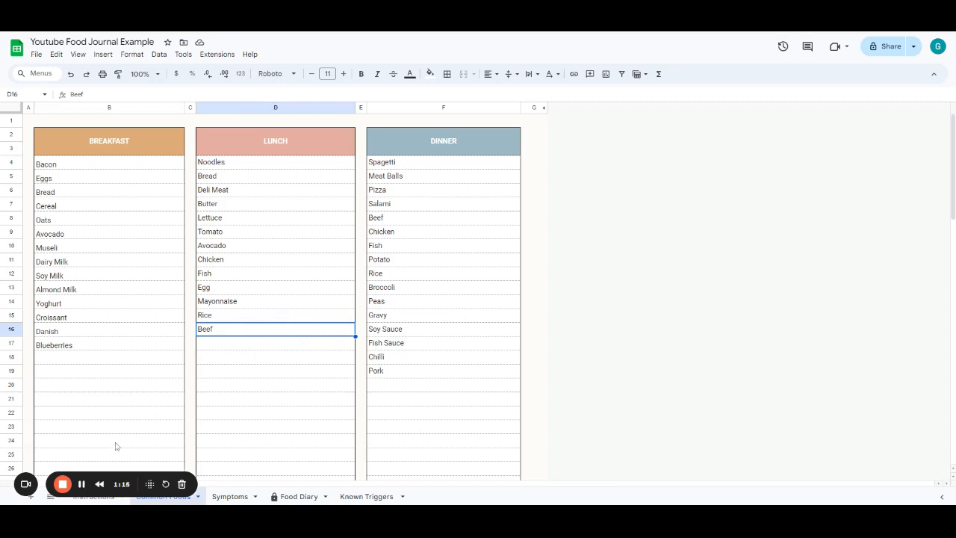
{"action": "left_click", "coordinate": [221, 496]}
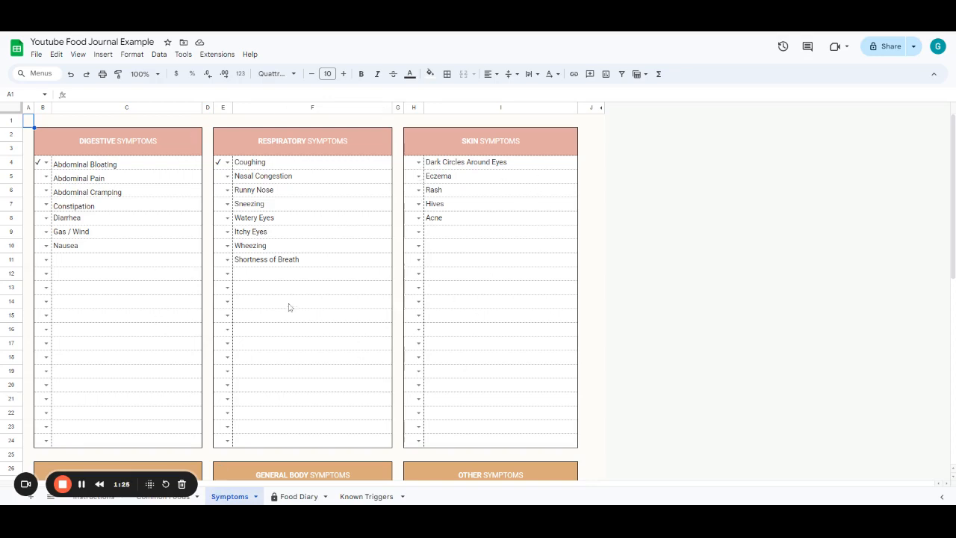
{"action": "scroll", "coordinate": [307, 381], "scroll_direction": "down", "scroll_amount": 5}
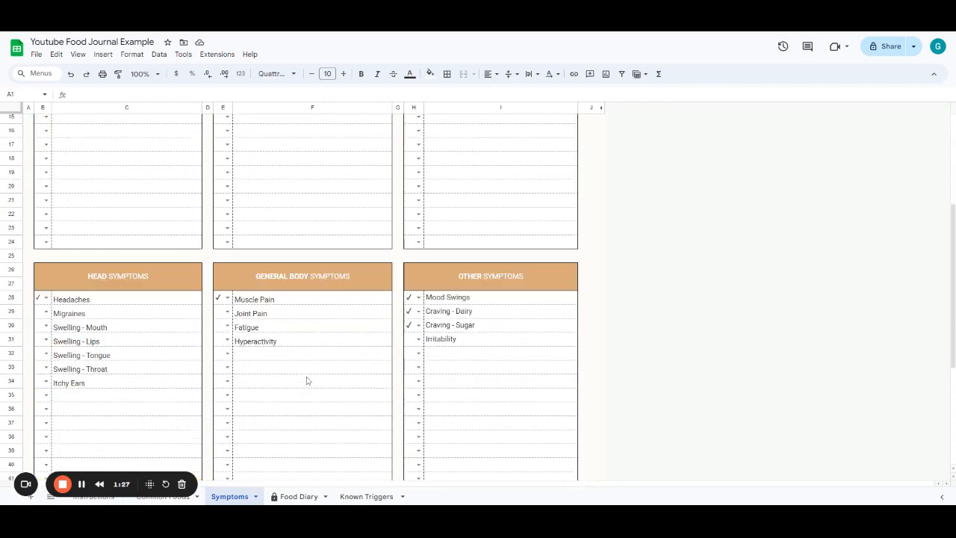
{"action": "scroll", "coordinate": [307, 381], "scroll_direction": "down", "scroll_amount": 3}
{"action": "scroll", "coordinate": [306, 381], "scroll_direction": "up", "scroll_amount": 4}
{"action": "scroll", "coordinate": [306, 381], "scroll_direction": "up", "scroll_amount": 4}
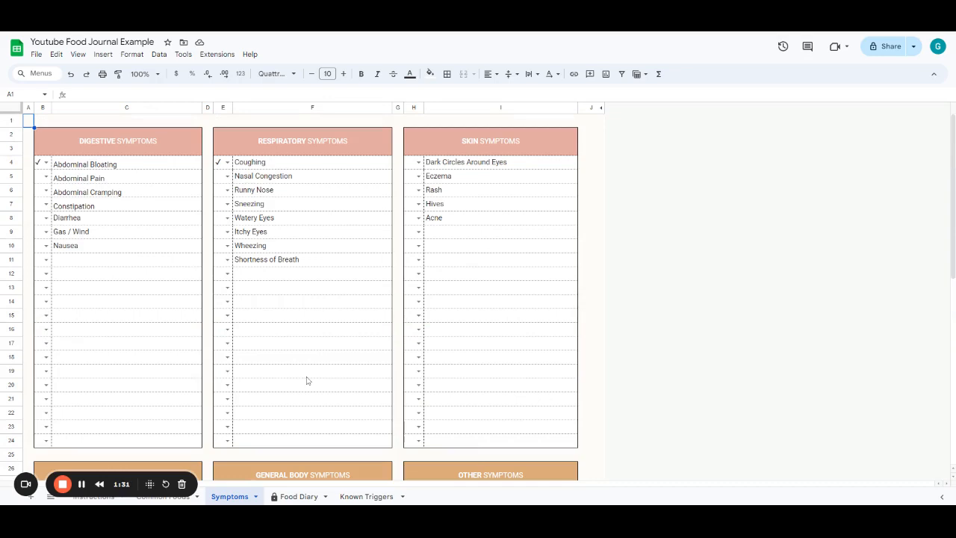
- Tick Abdominal Pain and Runny Nose in the Symptoms sheet checklists
{"action": "left_click", "coordinate": [45, 176]}
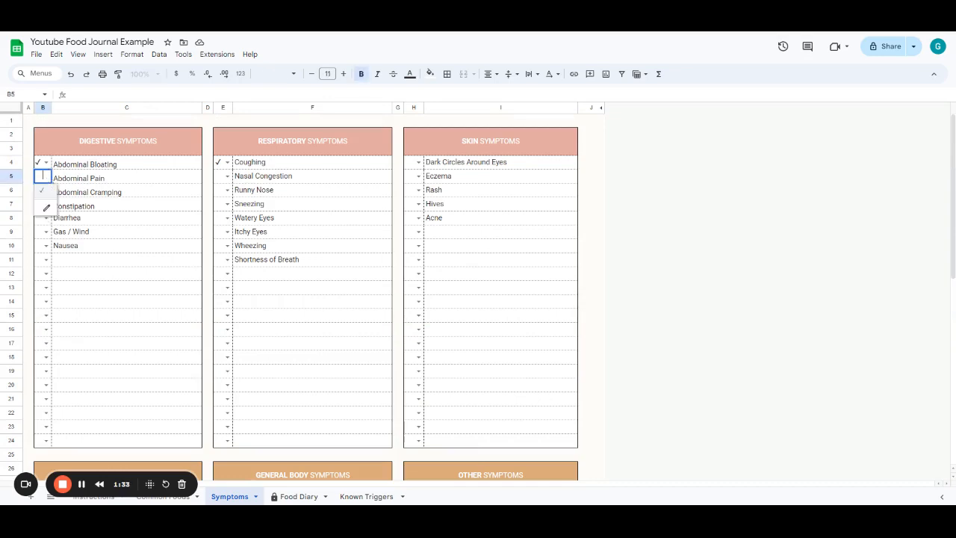
{"action": "left_click", "coordinate": [42, 190]}
{"action": "left_click", "coordinate": [223, 190]}
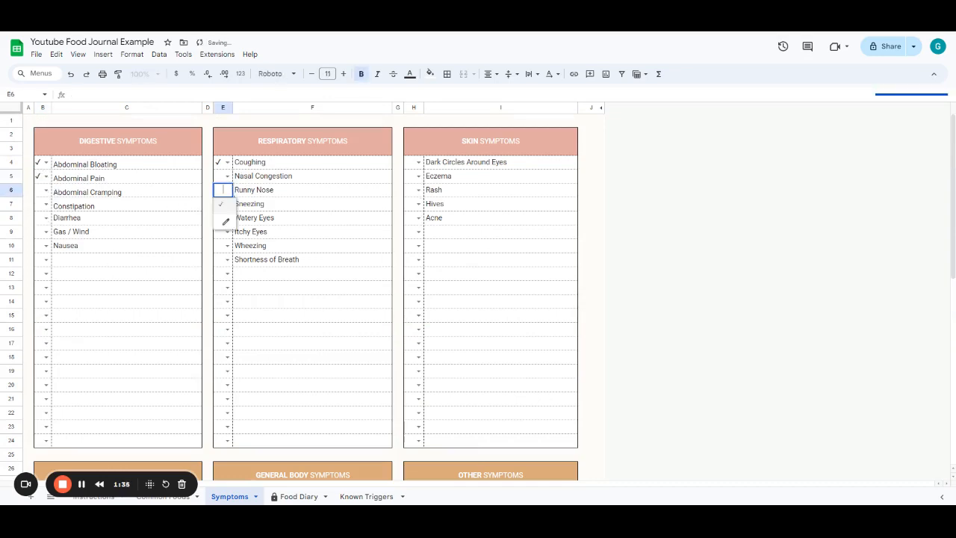
{"action": "left_click", "coordinate": [222, 204]}
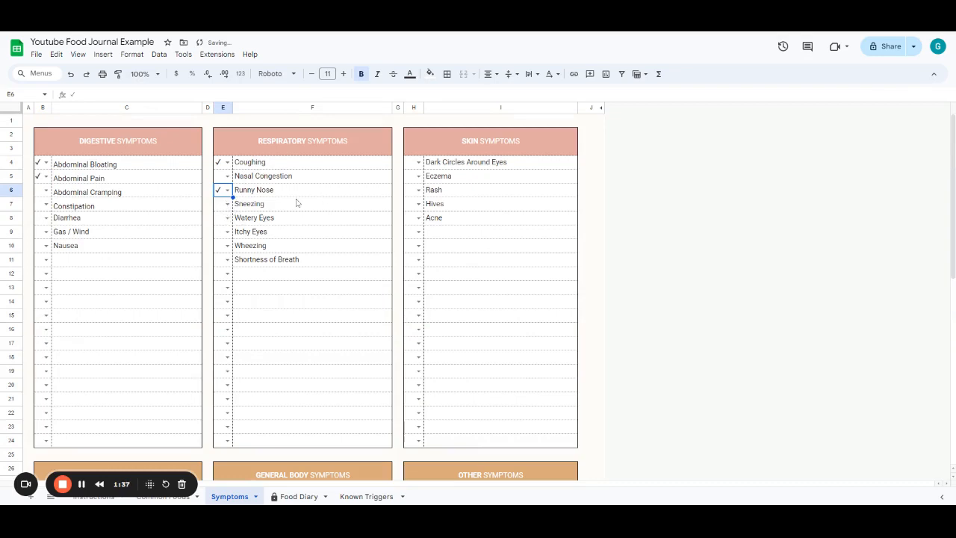
- Enter a new digestive symptom starting with "Heart" below Nausea
{"action": "left_click", "coordinate": [87, 251]}
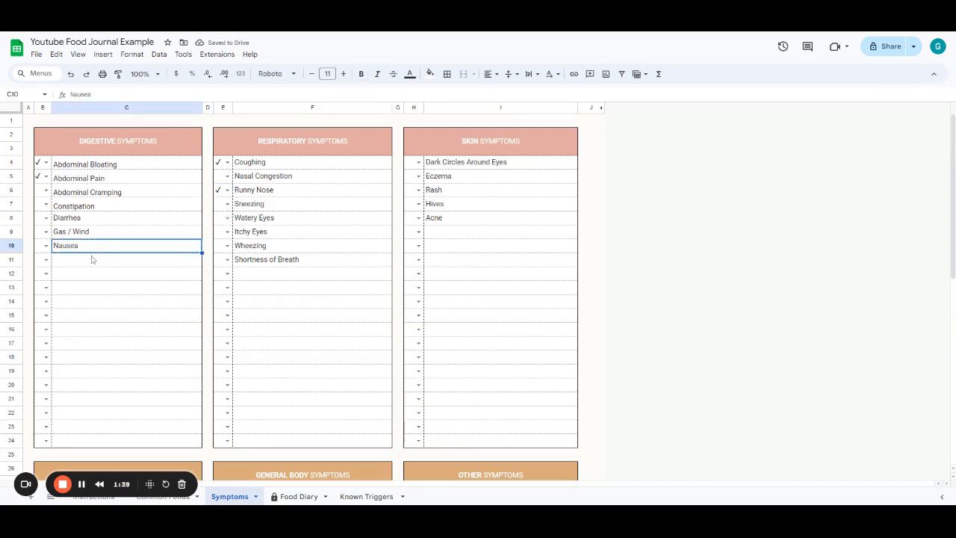
{"action": "left_click", "coordinate": [102, 263]}
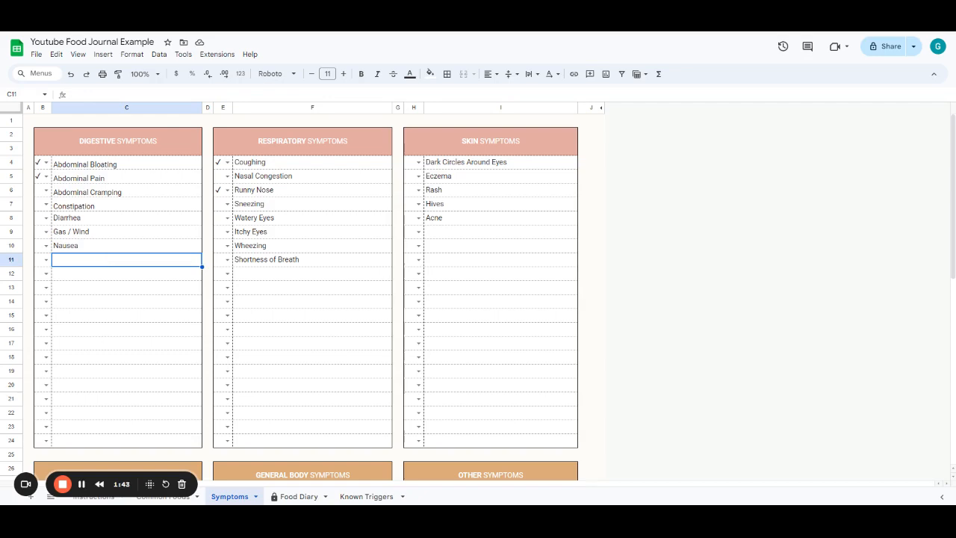
{"action": "type", "text": "Heart Burn"}
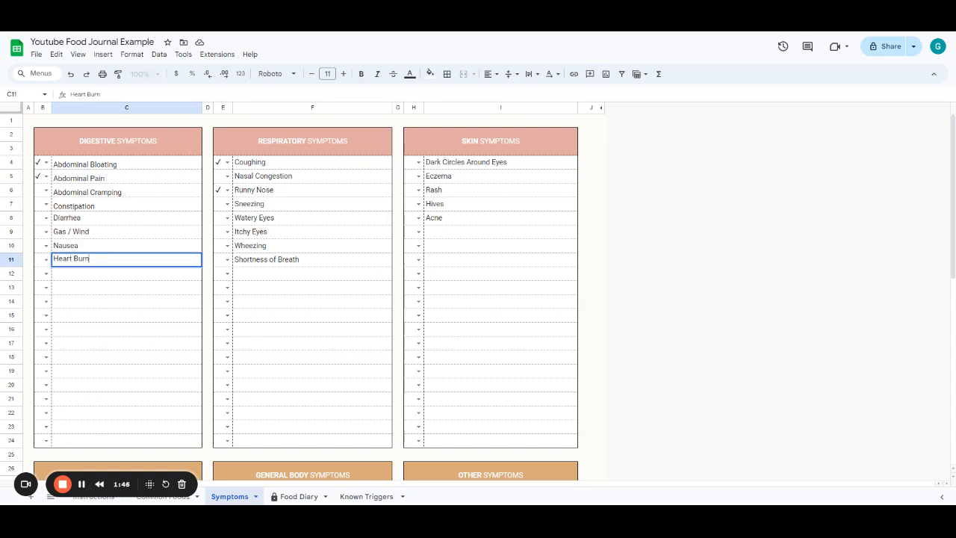
{"action": "key", "text": "Tab"}
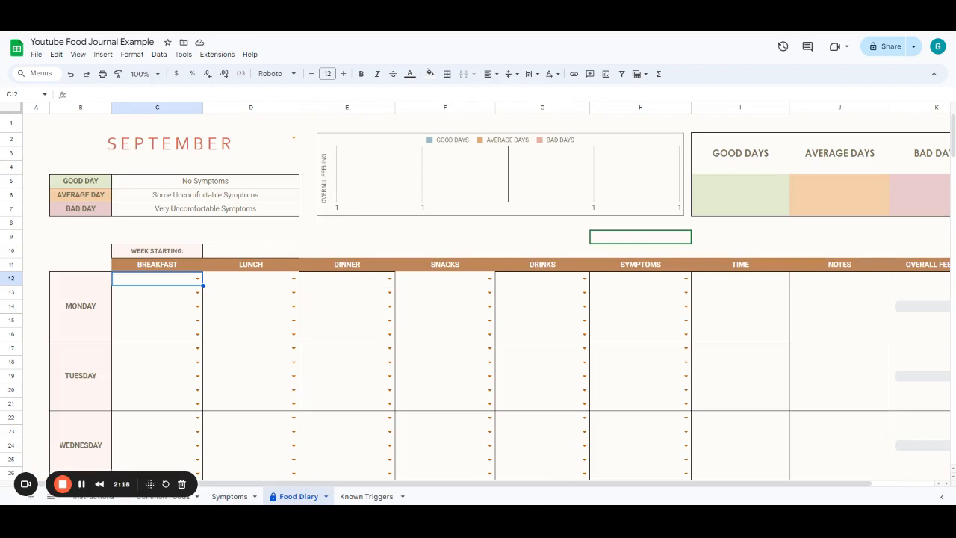
- Duplicate the Food Diary sheet
{"action": "left_click", "coordinate": [326, 497]}
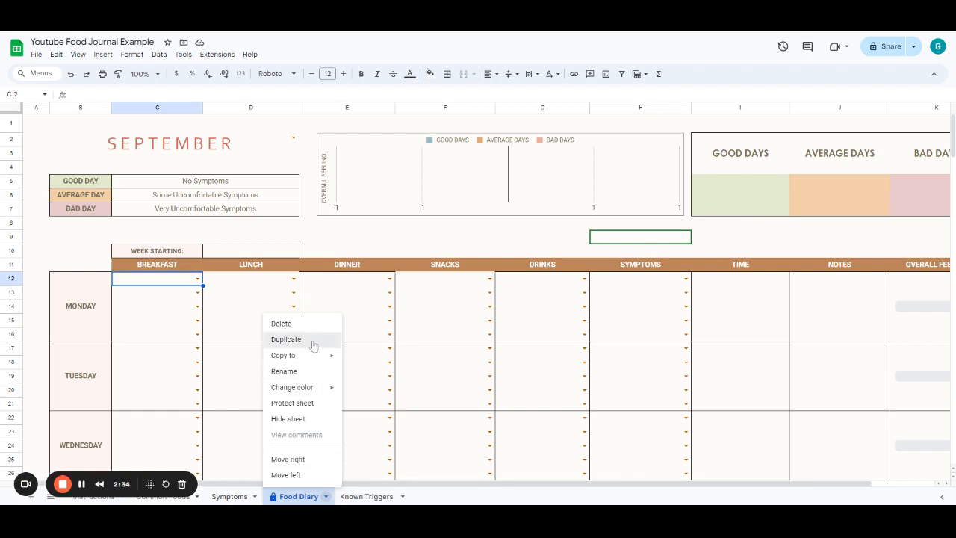
{"action": "left_click", "coordinate": [286, 339]}
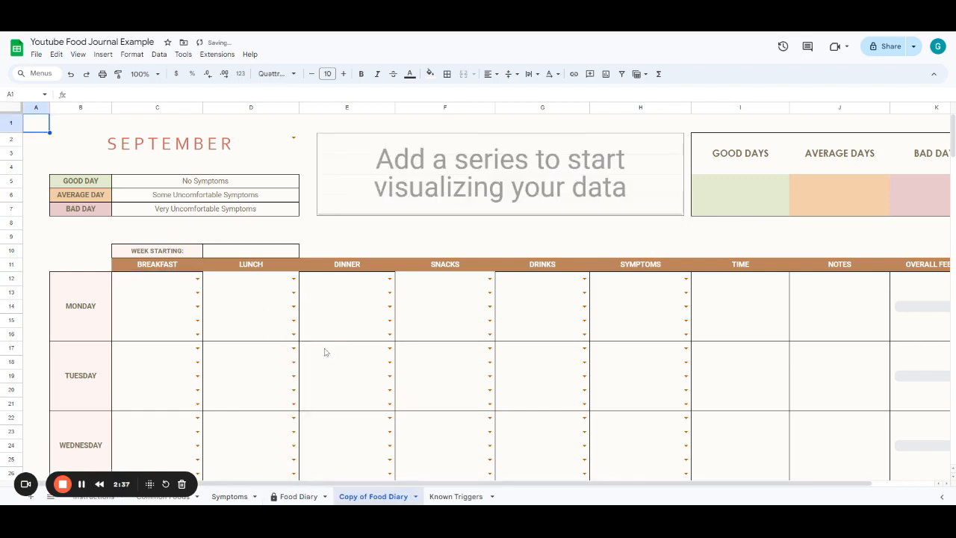
- Rename the copied sheet as October 23
{"action": "double_click", "coordinate": [372, 497]}
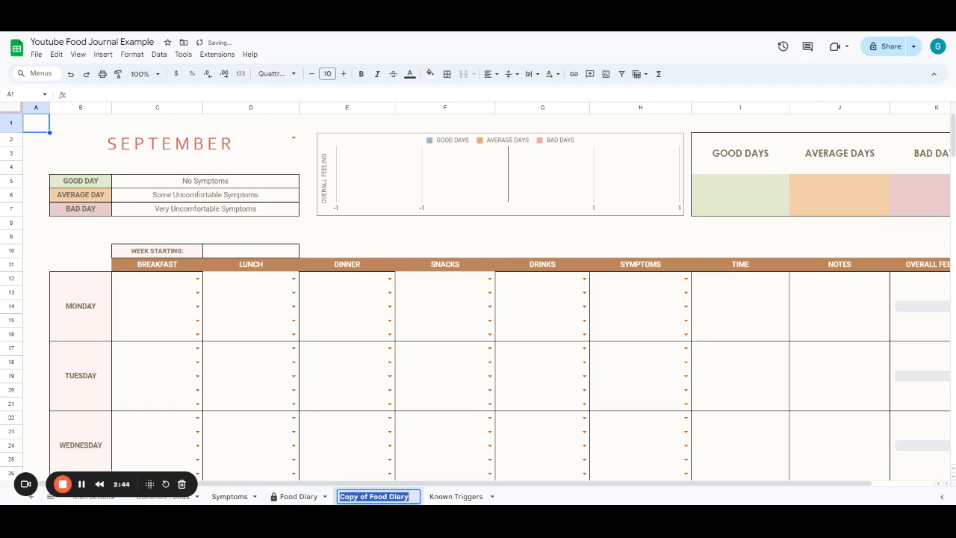
{"action": "type", "text": "October"}
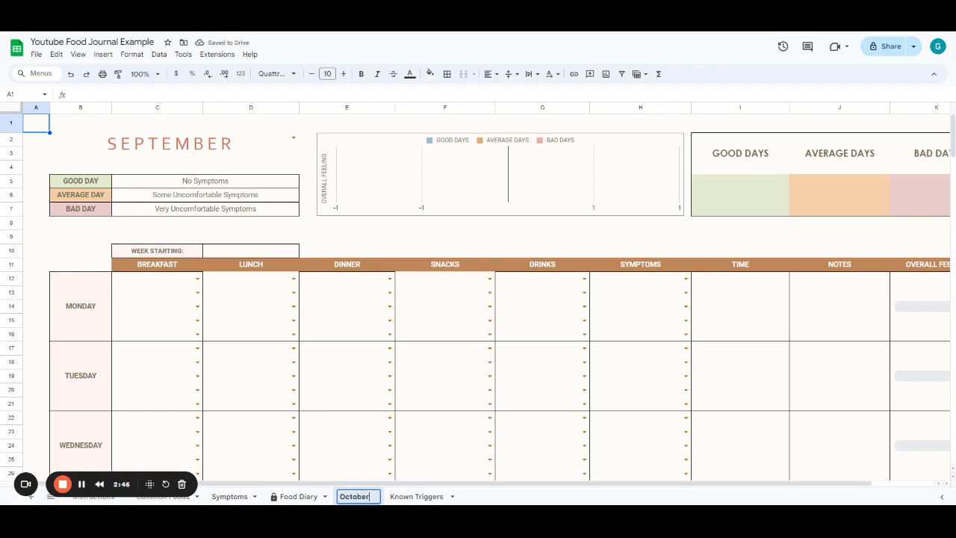
{"action": "type", "text": " 23"}
{"action": "key", "text": "Return"}
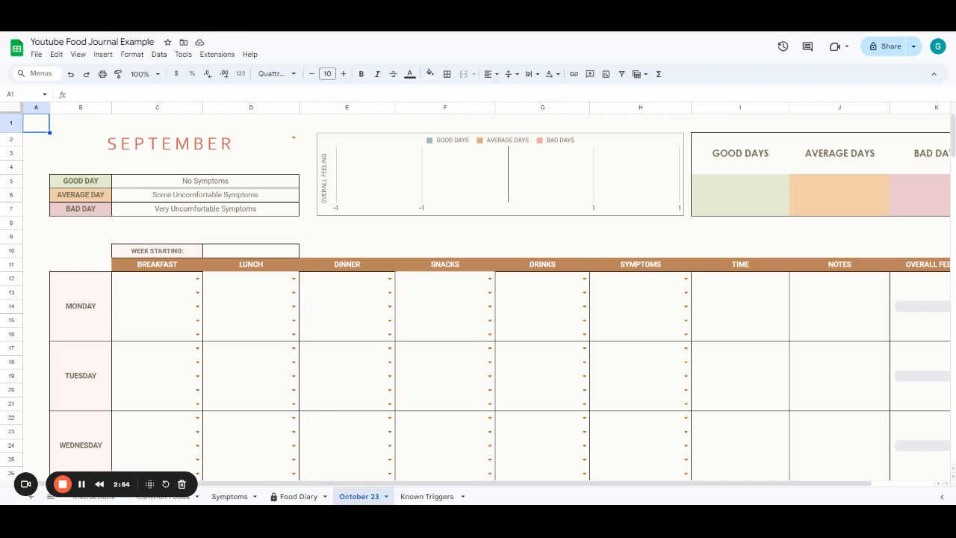
- Set the new sheet's month to October and its week starting date to 10/1/23
{"action": "left_click", "coordinate": [294, 140]}
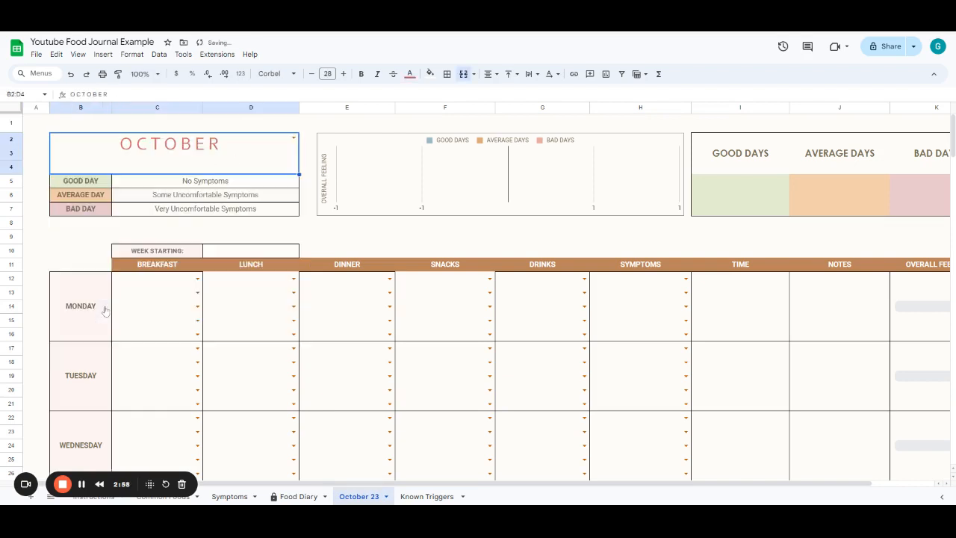
{"action": "left_click", "coordinate": [105, 307]}
{"action": "left_click", "coordinate": [249, 253]}
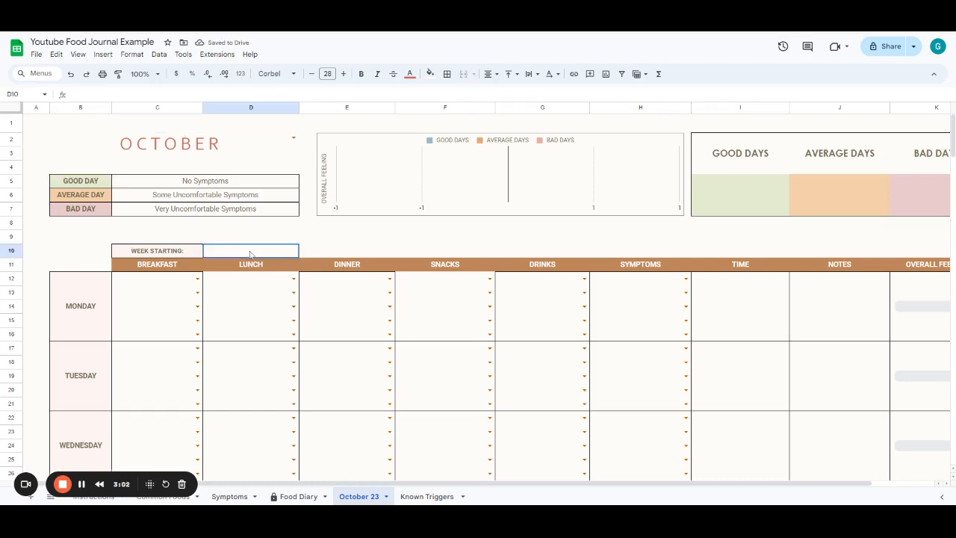
{"action": "scroll", "coordinate": [295, 334], "scroll_direction": "down", "scroll_amount": 3}
{"action": "scroll", "coordinate": [295, 333], "scroll_direction": "down", "scroll_amount": 5}
{"action": "scroll", "coordinate": [294, 333], "scroll_direction": "up", "scroll_amount": 8}
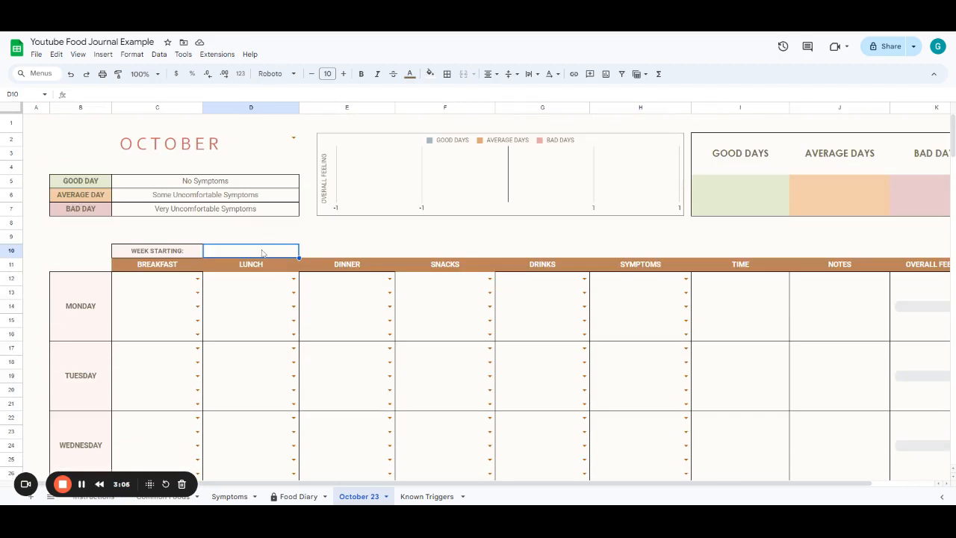
{"action": "type", "text": "10"}
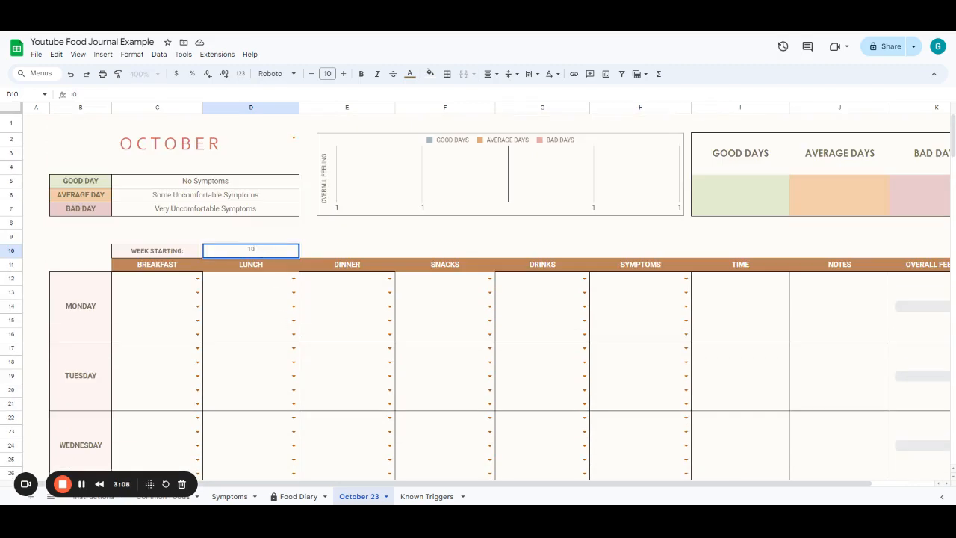
{"action": "type", "text": "/1/23"}
{"action": "key", "text": "Tab"}
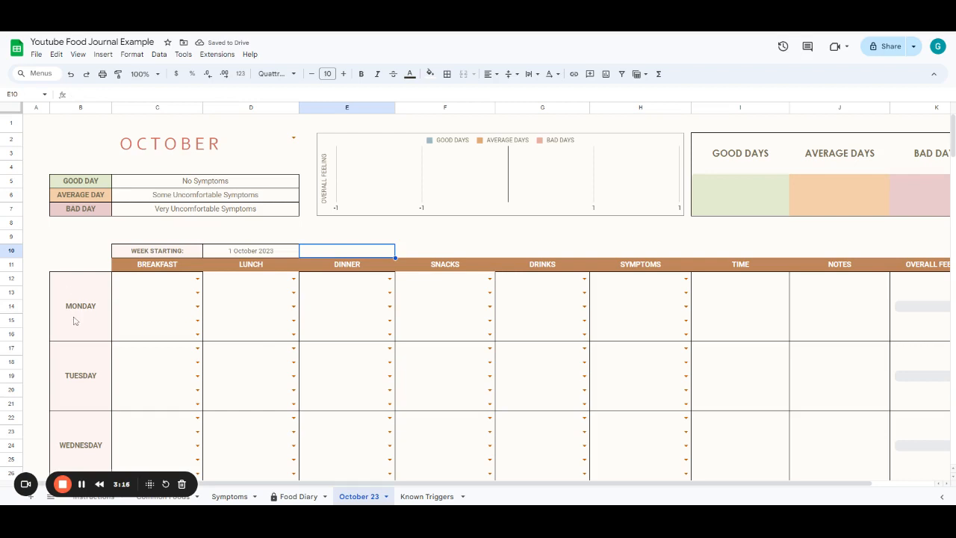
{"action": "scroll", "coordinate": [76, 397], "scroll_direction": "down", "scroll_amount": 1}
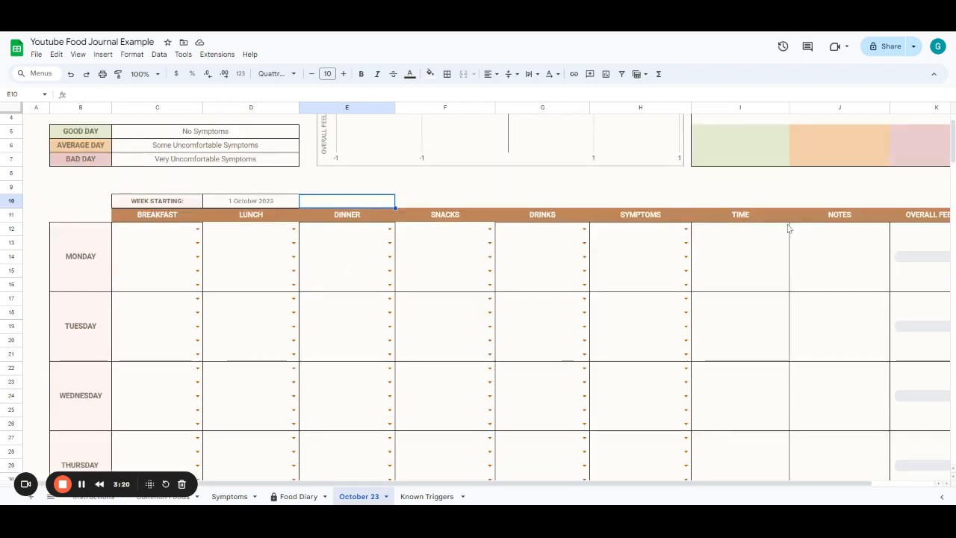
- Fill Monday's breakfast cells with Bacon, Eggs and Bread from the food dropdowns
{"action": "left_click", "coordinate": [197, 229]}
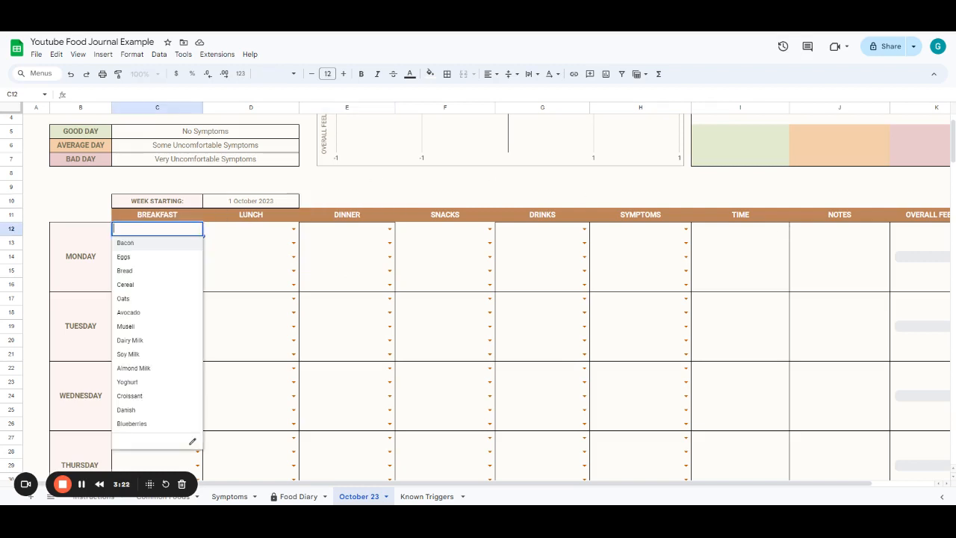
{"action": "left_click", "coordinate": [186, 246]}
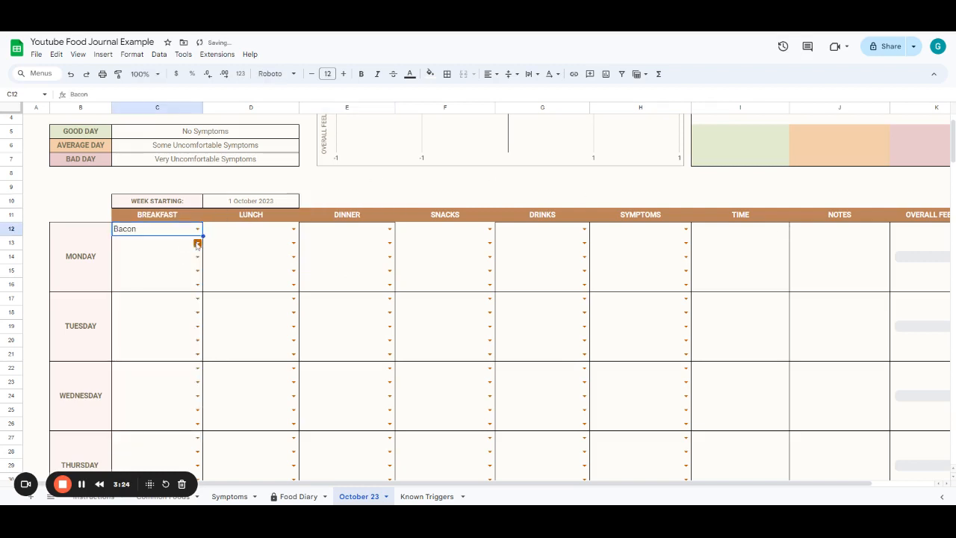
{"action": "left_click", "coordinate": [198, 242]}
{"action": "left_click", "coordinate": [177, 270]}
{"action": "left_click", "coordinate": [198, 256]}
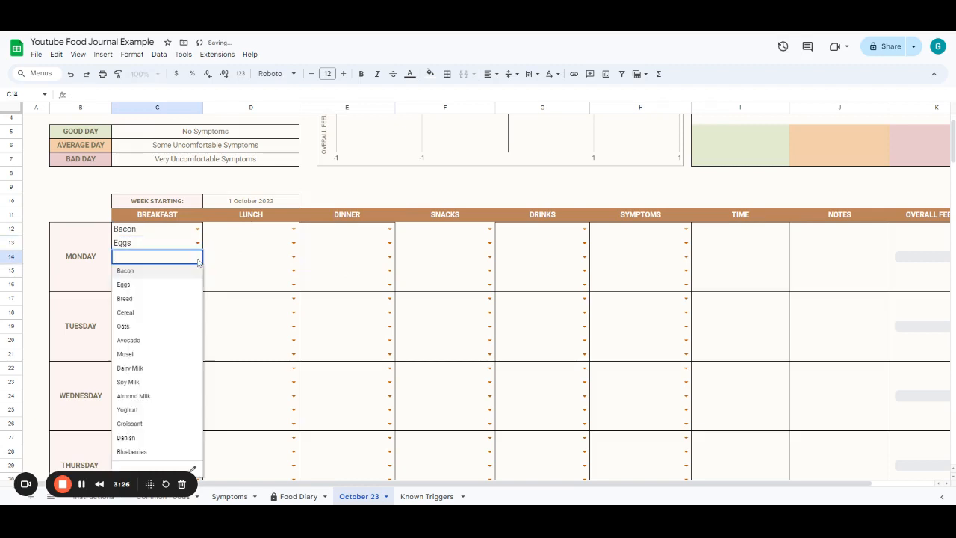
{"action": "left_click", "coordinate": [184, 299]}
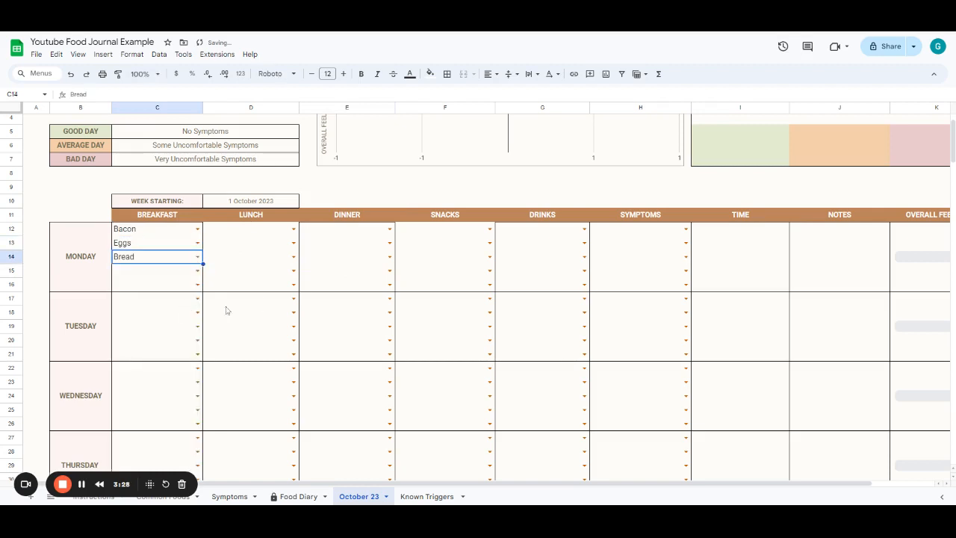
- Fill Monday's lunch cells with Bread, Deli Meat and Butter from the food dropdowns
{"action": "left_click", "coordinate": [293, 230]}
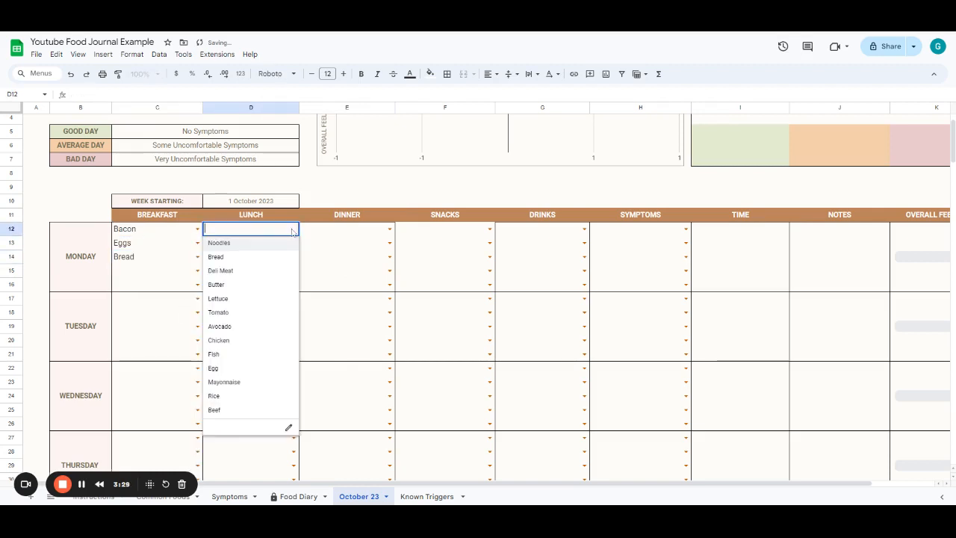
{"action": "left_click", "coordinate": [264, 257]}
{"action": "left_click", "coordinate": [292, 243]}
{"action": "left_click", "coordinate": [262, 284]}
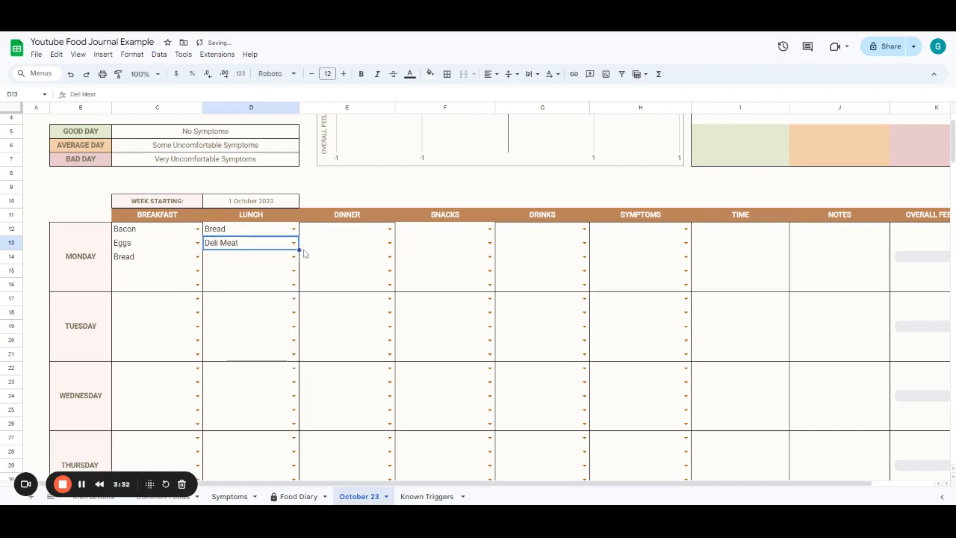
{"action": "left_click", "coordinate": [294, 257]}
{"action": "left_click", "coordinate": [280, 310]}
- Fill Monday's dinner cells with Chicken, Broccoli and Rice from the food dropdowns
{"action": "left_click", "coordinate": [385, 236]}
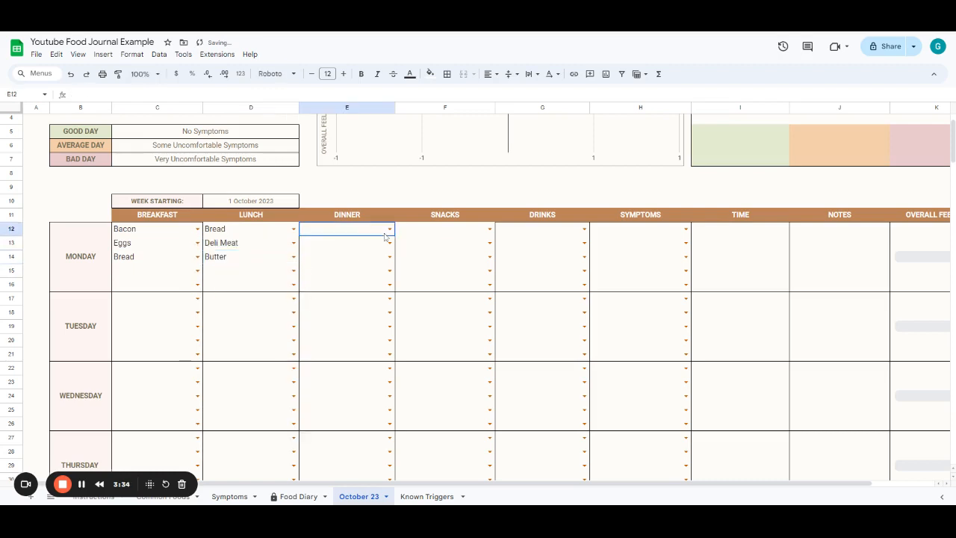
{"action": "left_click", "coordinate": [390, 230]}
{"action": "left_click", "coordinate": [340, 313]}
{"action": "left_click", "coordinate": [389, 243]}
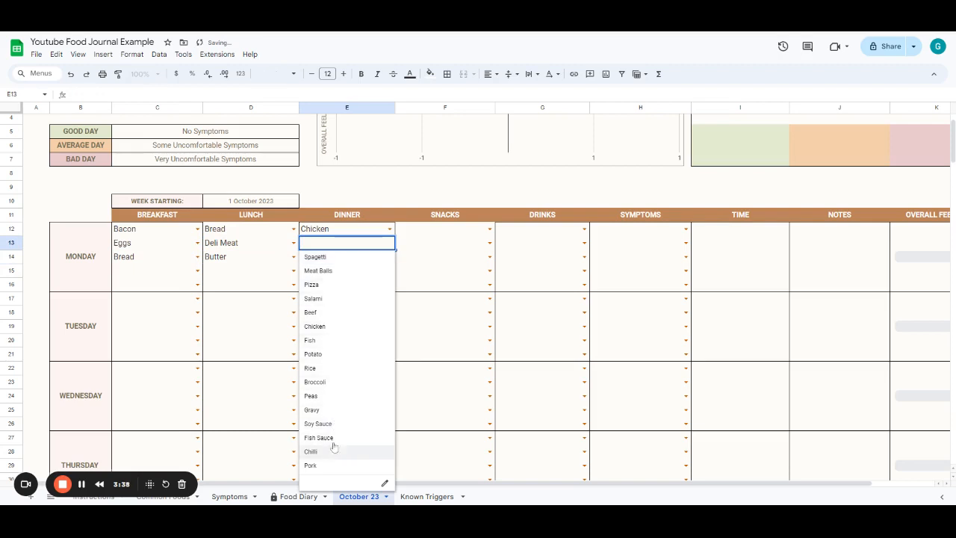
{"action": "left_click", "coordinate": [328, 383]}
{"action": "left_click", "coordinate": [389, 257]}
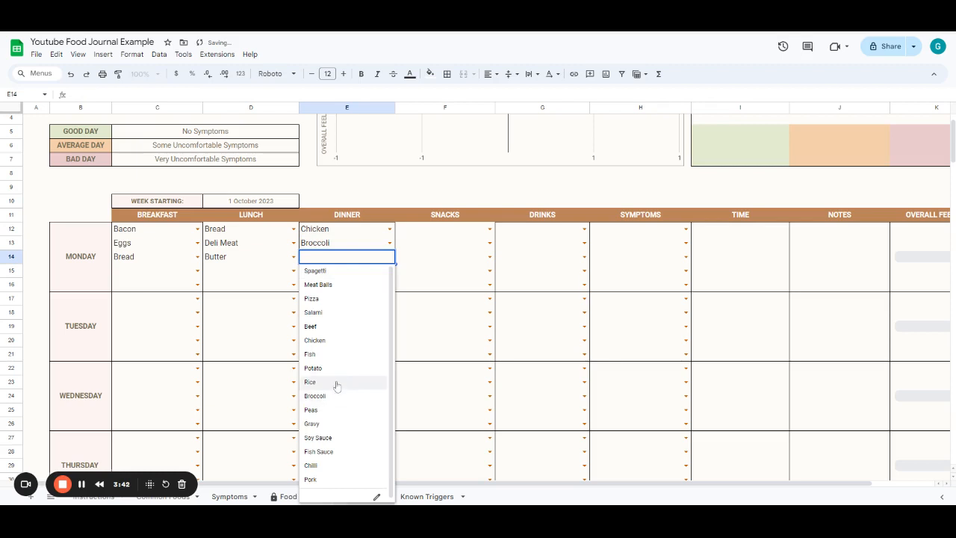
{"action": "left_click", "coordinate": [336, 384]}
- Pick Potato Chips as Monday's snack and Coca Cola and Water as Monday's drinks
{"action": "left_click", "coordinate": [490, 229]}
{"action": "left_click", "coordinate": [464, 260]}
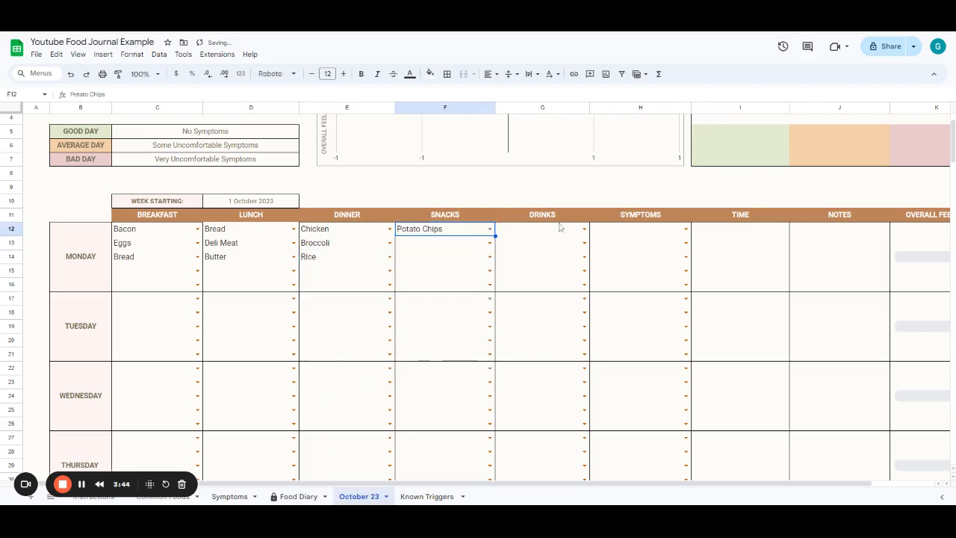
{"action": "left_click", "coordinate": [560, 228]}
{"action": "left_click", "coordinate": [584, 229]}
{"action": "left_click", "coordinate": [559, 263]}
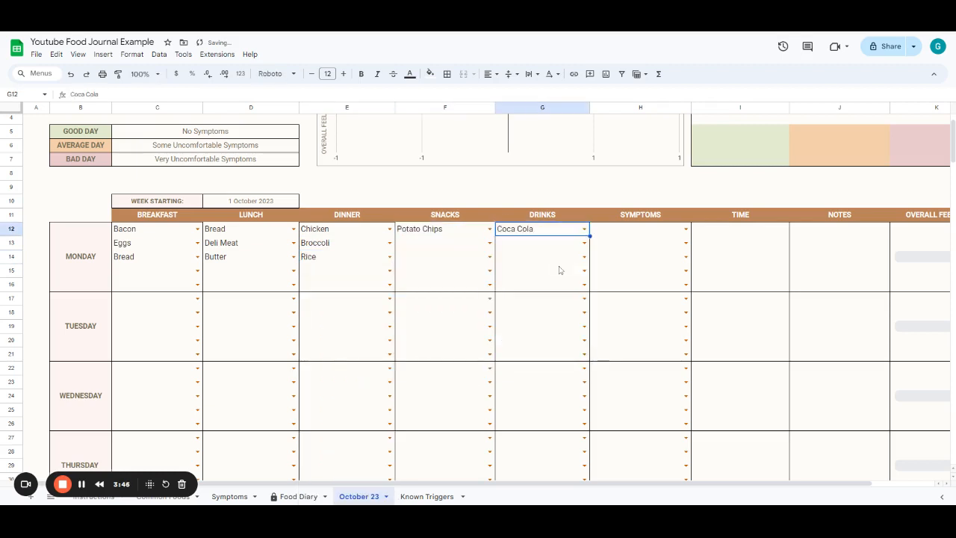
{"action": "left_click", "coordinate": [583, 243]}
{"action": "left_click", "coordinate": [564, 257]}
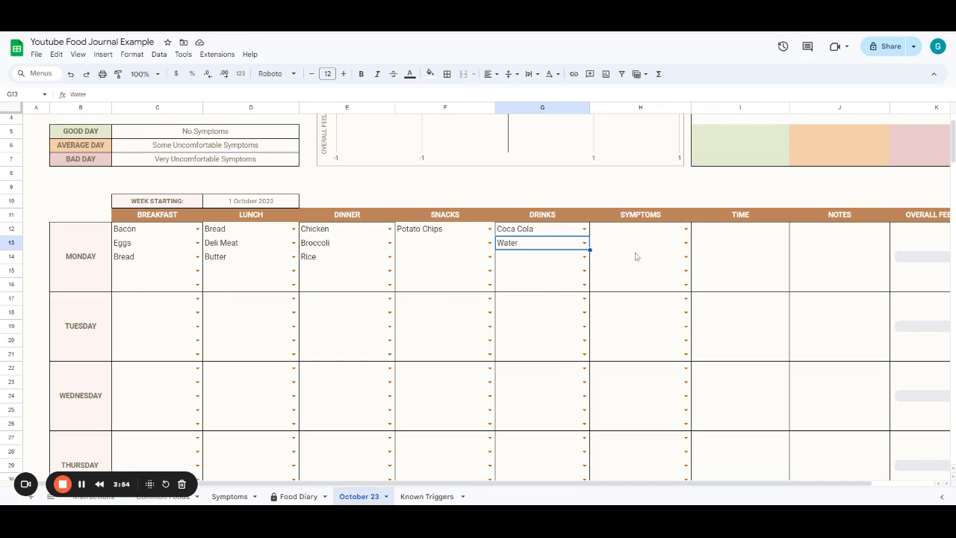
- Pick Abdominal Bloating and Mood Swings as Monday's symptoms
{"action": "left_click", "coordinate": [687, 230]}
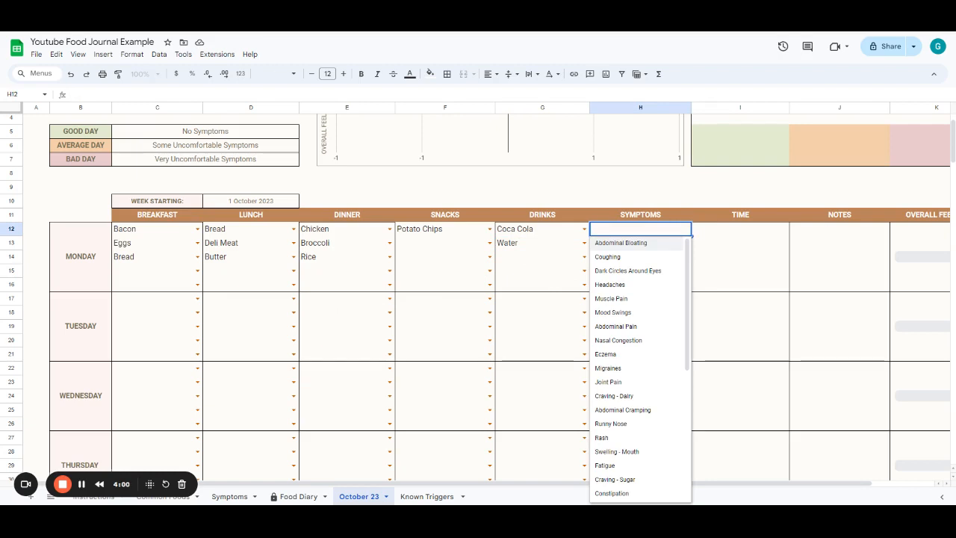
{"action": "left_click", "coordinate": [668, 244]}
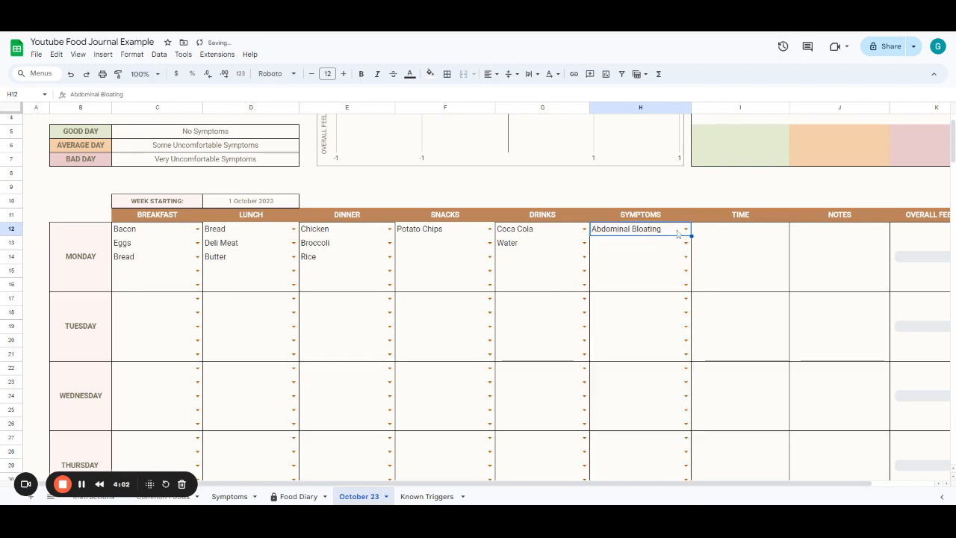
{"action": "left_click", "coordinate": [686, 243]}
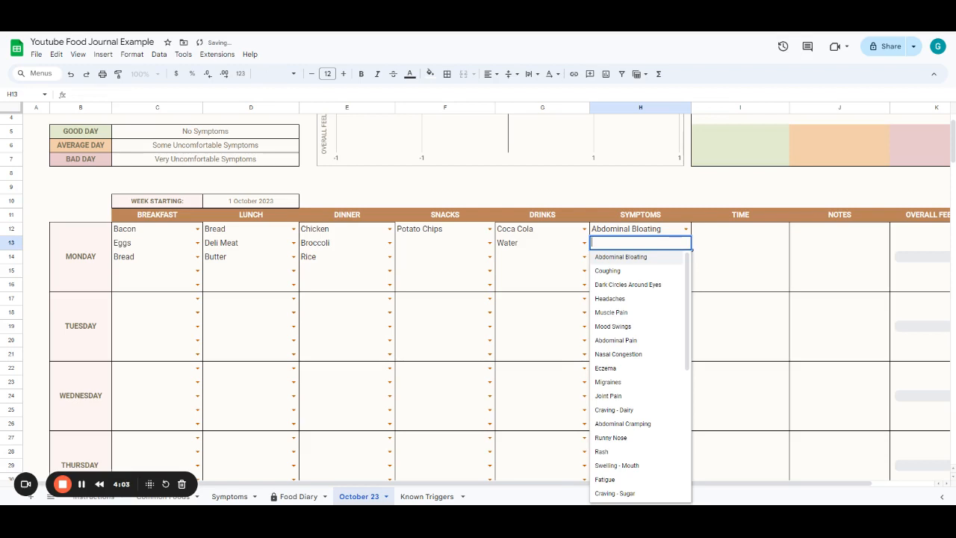
{"action": "left_click", "coordinate": [638, 327]}
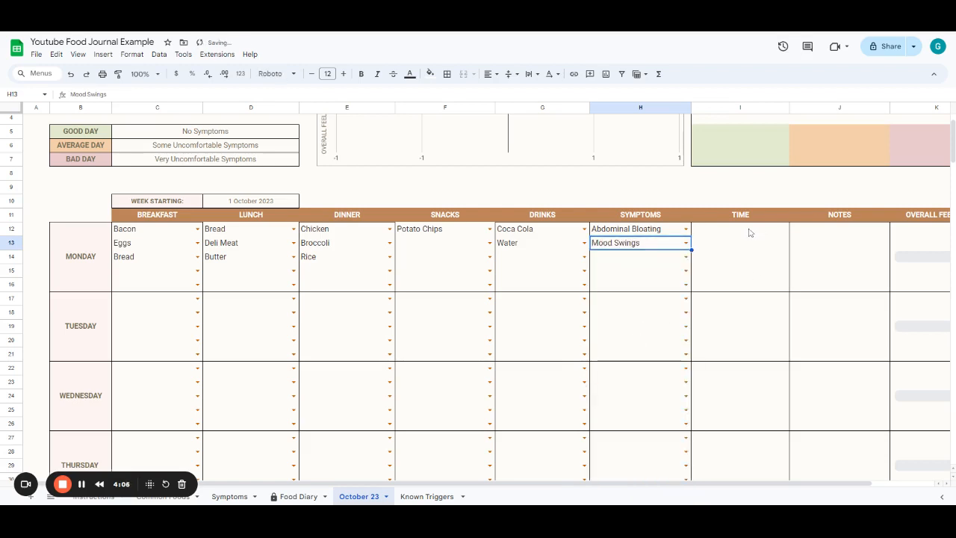
- Enter 11:00 AM as Monday's symptom time
{"action": "left_click", "coordinate": [750, 232]}
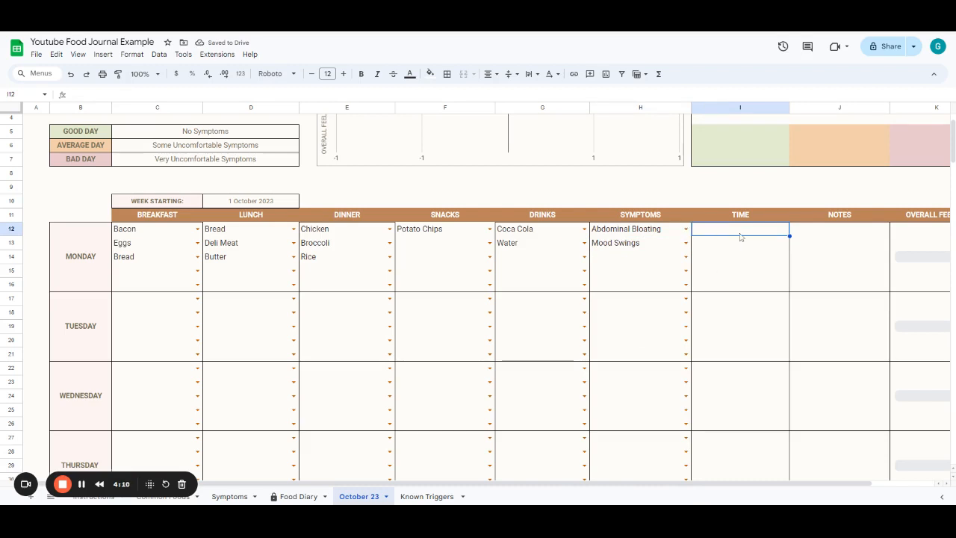
{"action": "type", "text": "11"}
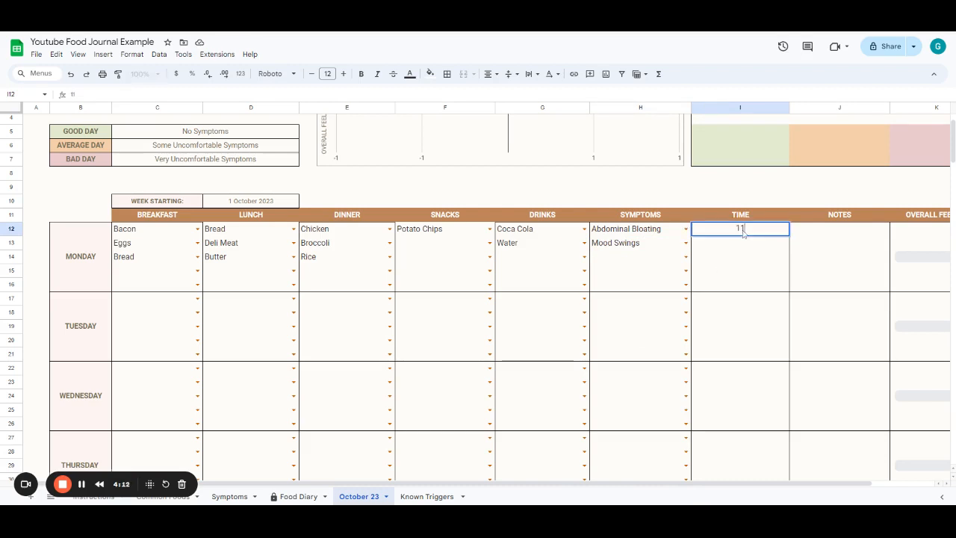
{"action": "type", "text": ":00am"}
{"action": "left_click", "coordinate": [814, 245]}
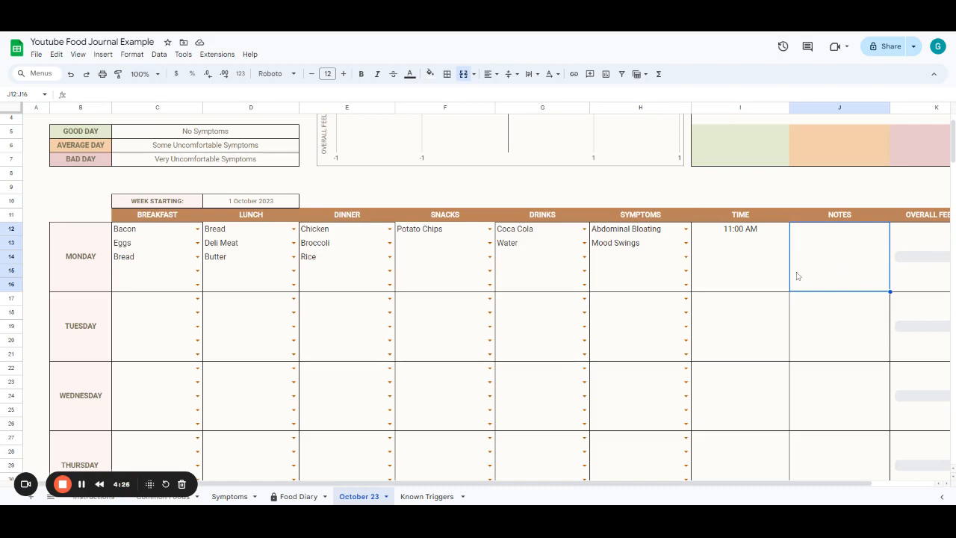
- Set Monday's overall feeling to Average
{"action": "left_click_drag", "start_coordinate": [709, 486], "coordinate": [774, 488]}
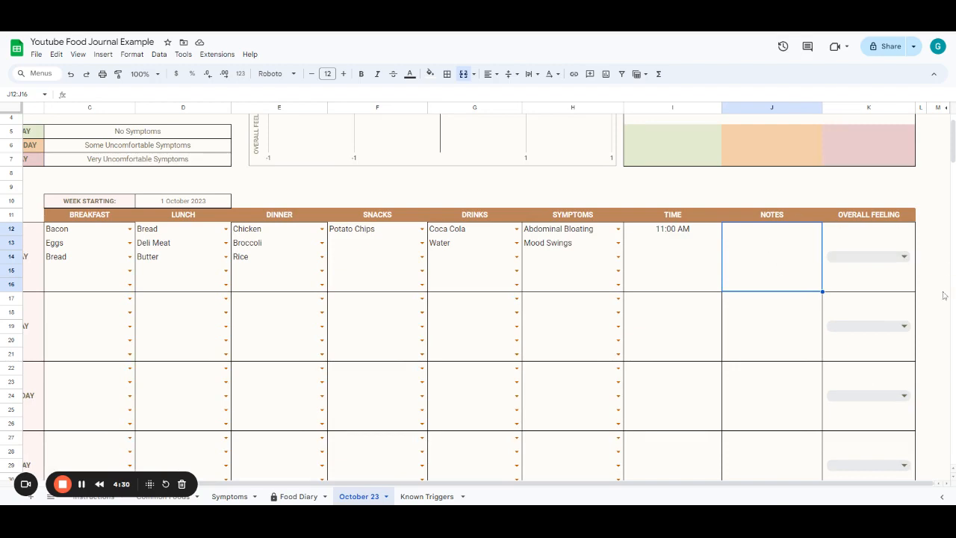
{"action": "left_click", "coordinate": [902, 257]}
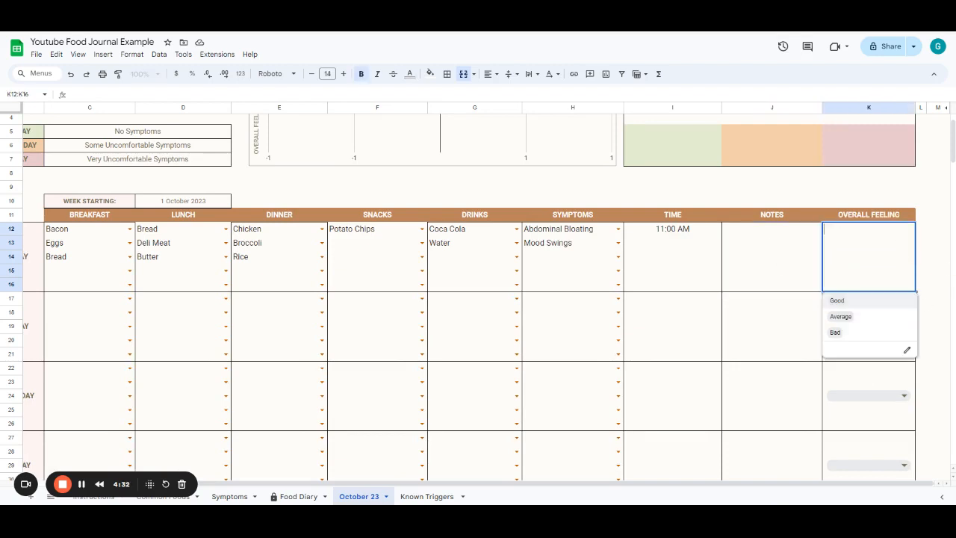
{"action": "left_click", "coordinate": [860, 323]}
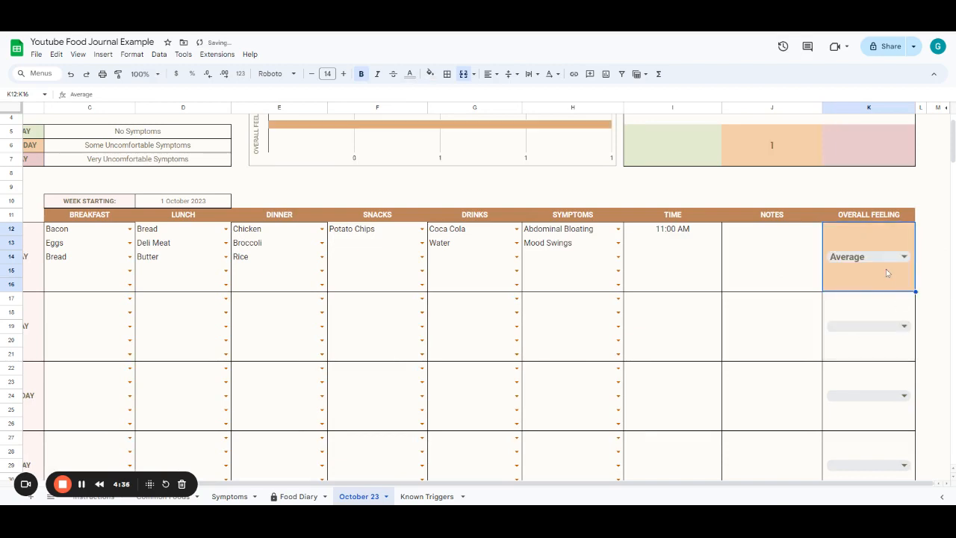
- Open the copied Known Triggers sheet and inspect the options in its symptom dropdown
{"action": "scroll", "coordinate": [839, 367], "scroll_direction": "up", "scroll_amount": 2}
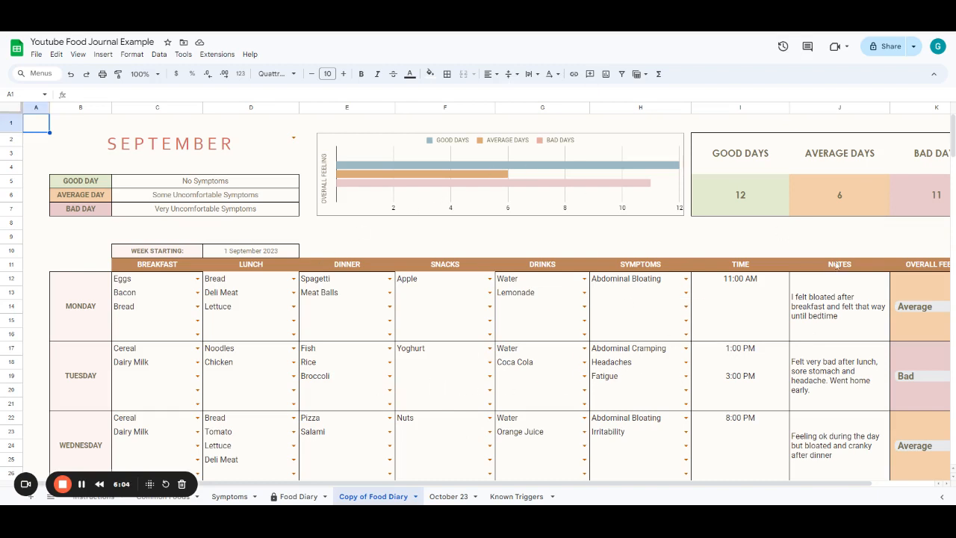
{"action": "left_click", "coordinate": [523, 497]}
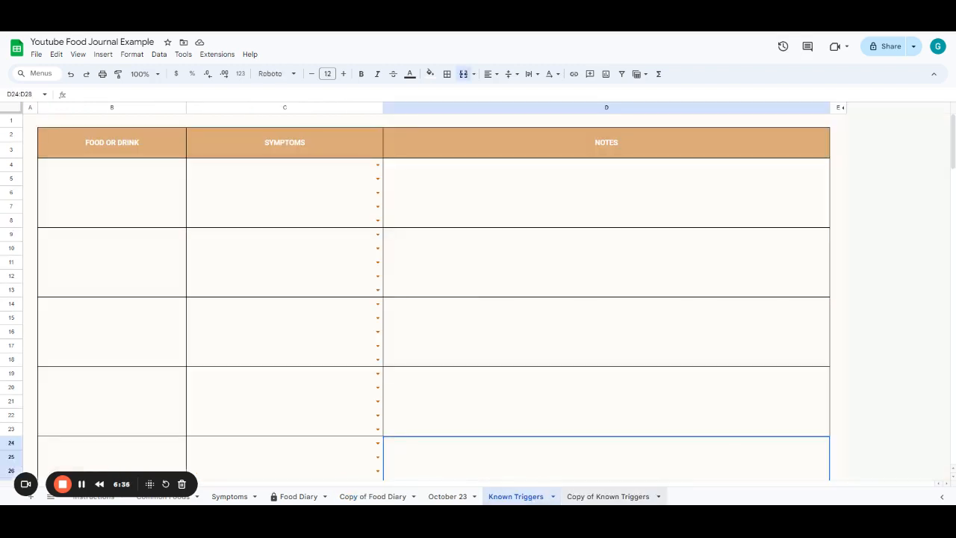
{"action": "left_click", "coordinate": [602, 497]}
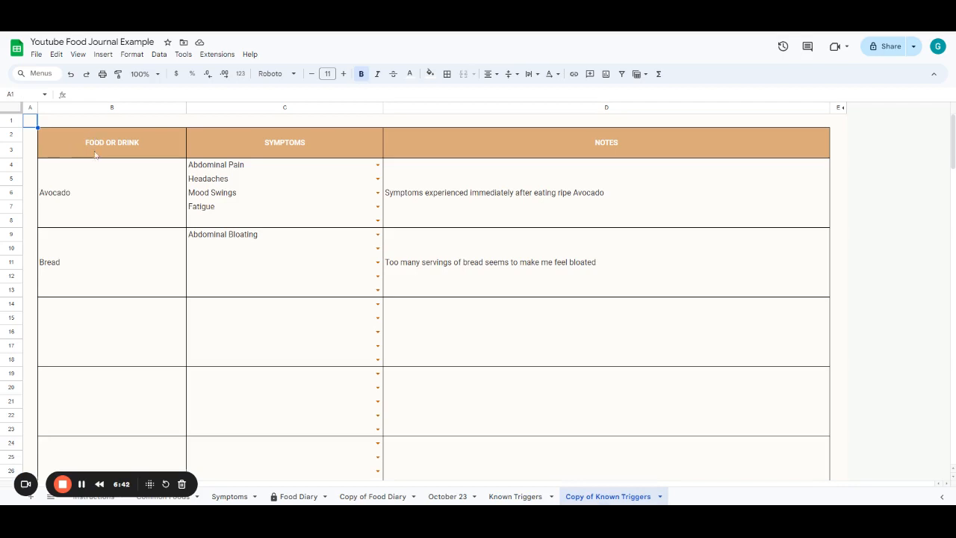
{"action": "left_click", "coordinate": [247, 168]}
{"action": "left_click", "coordinate": [375, 221]}
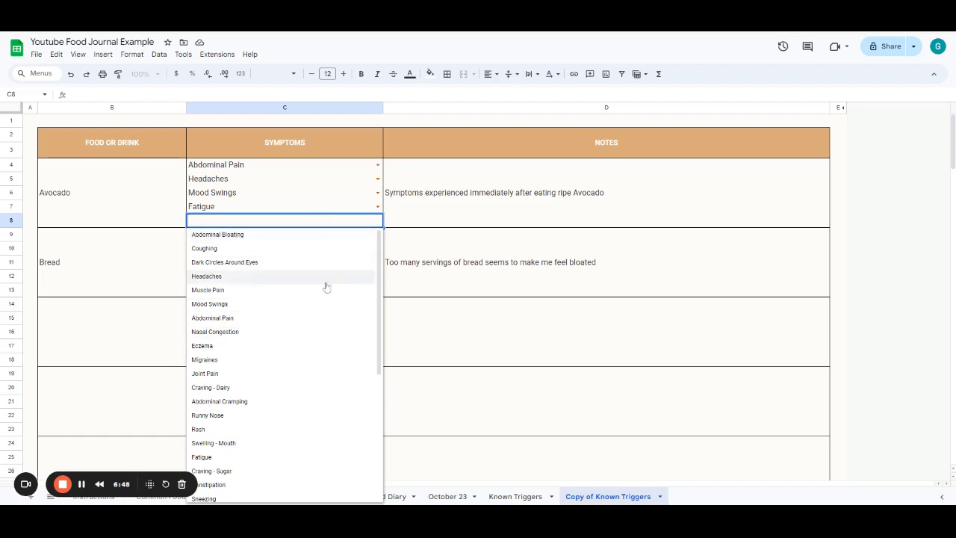
{"action": "left_click", "coordinate": [535, 181]}
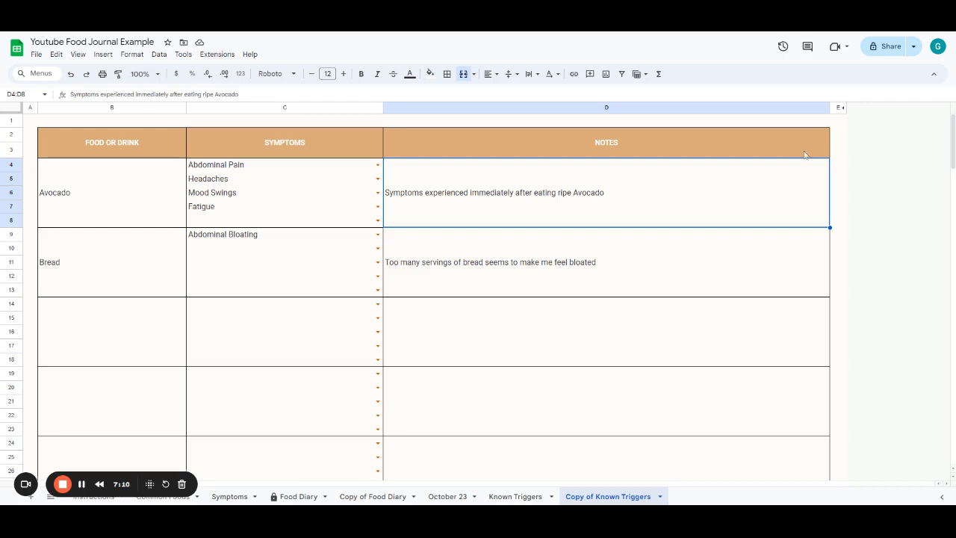
- Browse the Food Diary, Instructions and Copy of Food Diary sheets
{"action": "left_click", "coordinate": [299, 497]}
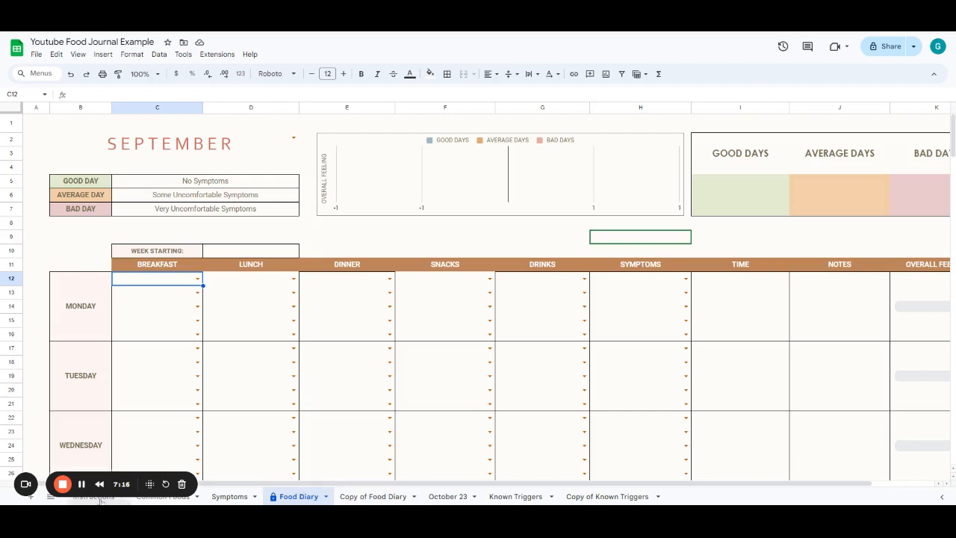
{"action": "left_click", "coordinate": [100, 497]}
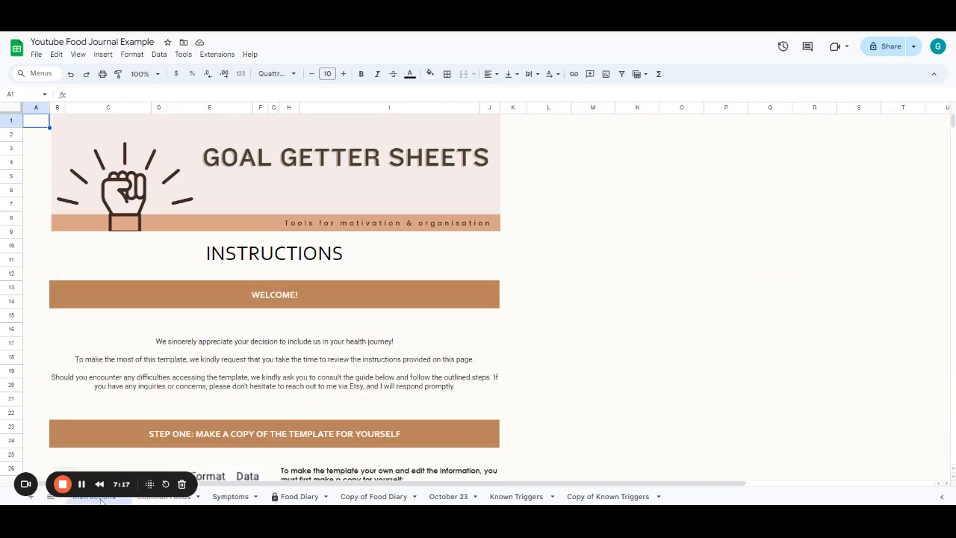
{"action": "left_click", "coordinate": [372, 499]}
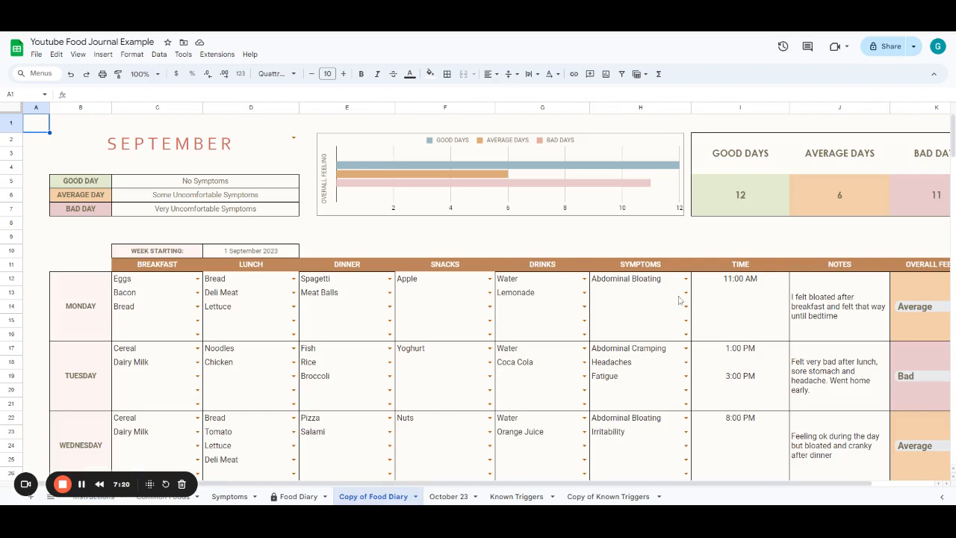